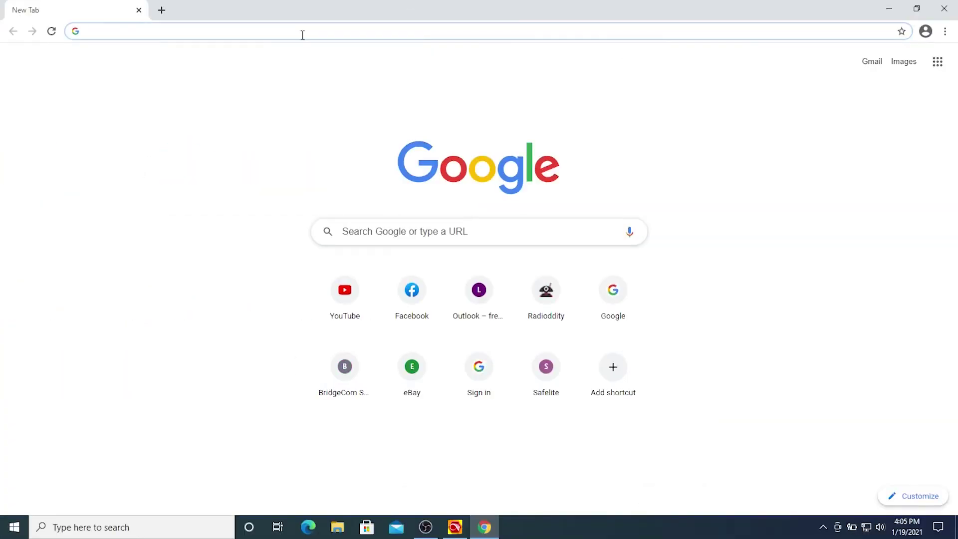
type("www.bride")
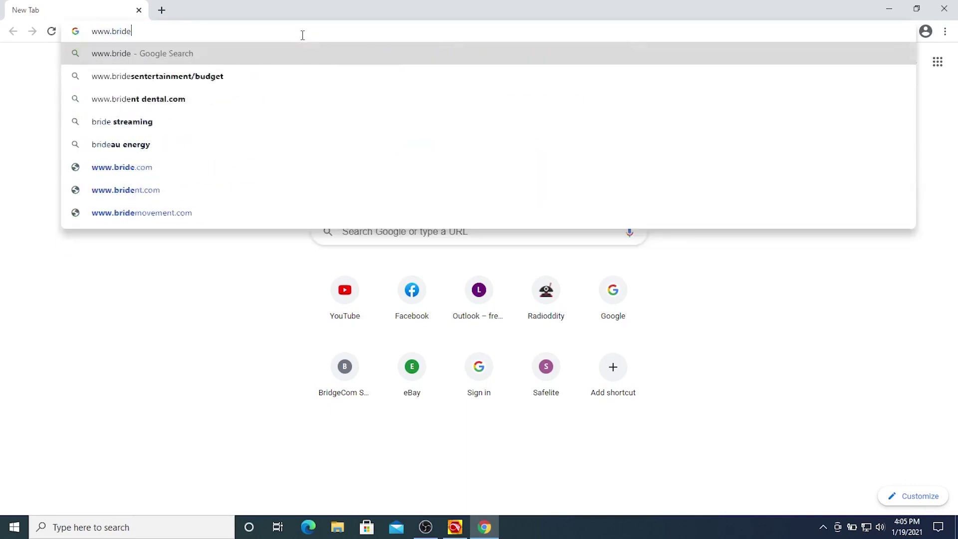
key("BackSpace")
type("gecomsy")
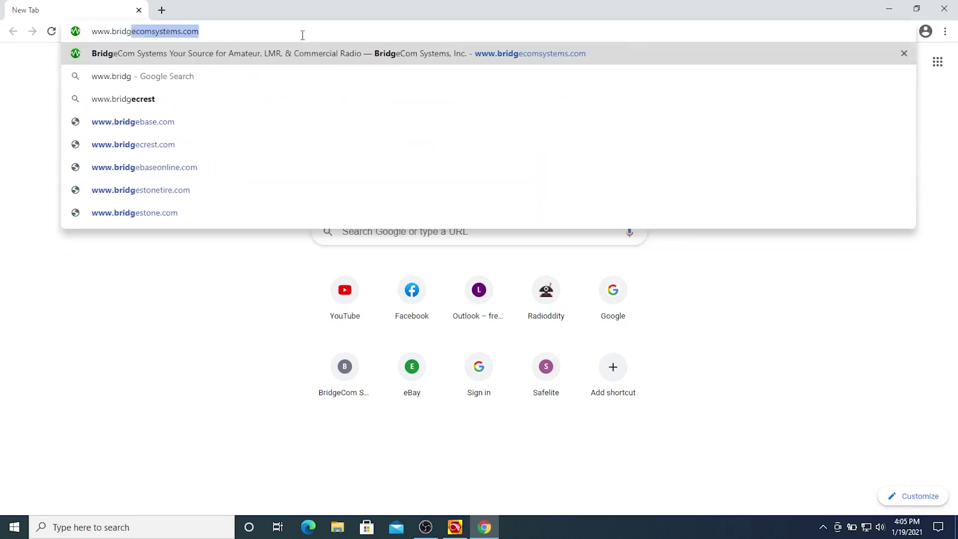
type("stems.com")
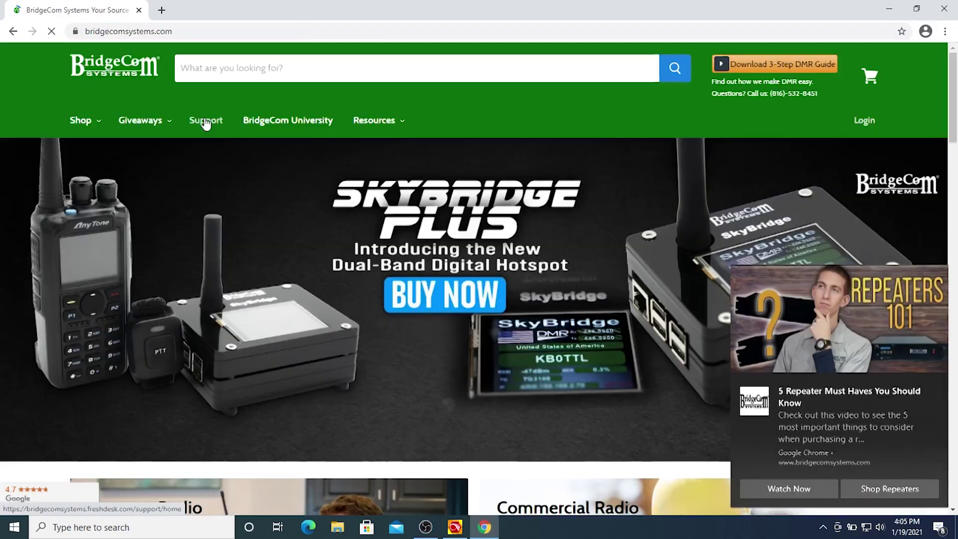
left_click(205, 120)
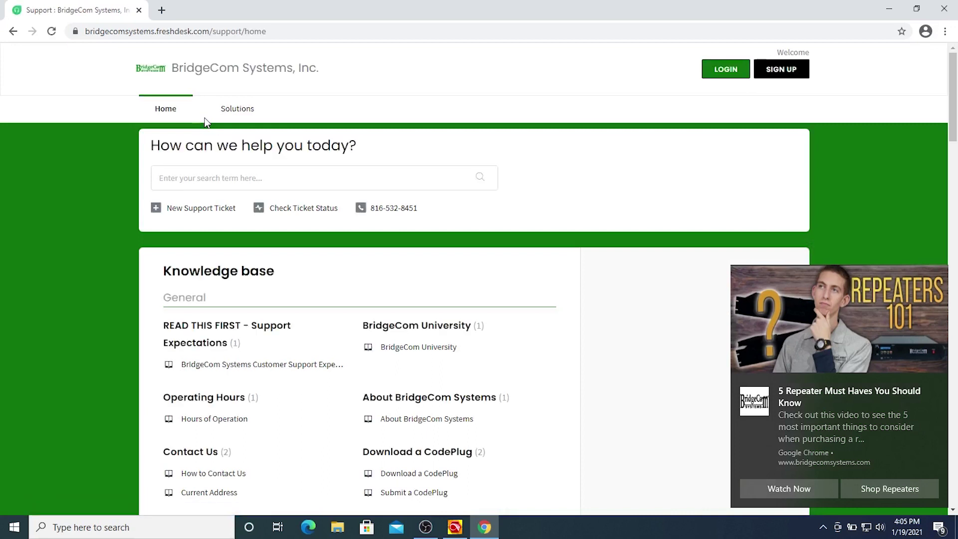
Open the 'AnyTone 578 CPS and Firmware Downloads' article under AnyTone Mobile Support.
mouse_move(827, 464)
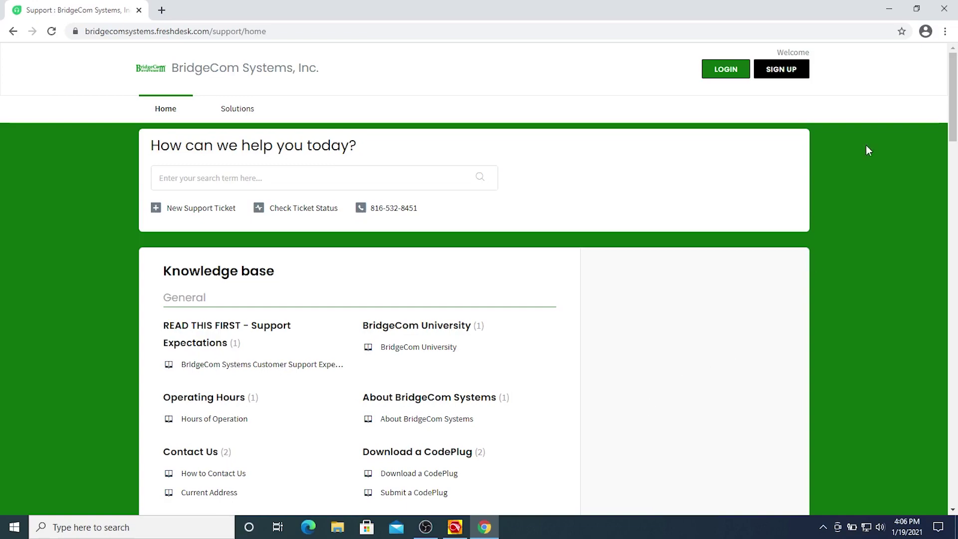
left_click_drag(954, 119, 945, 261)
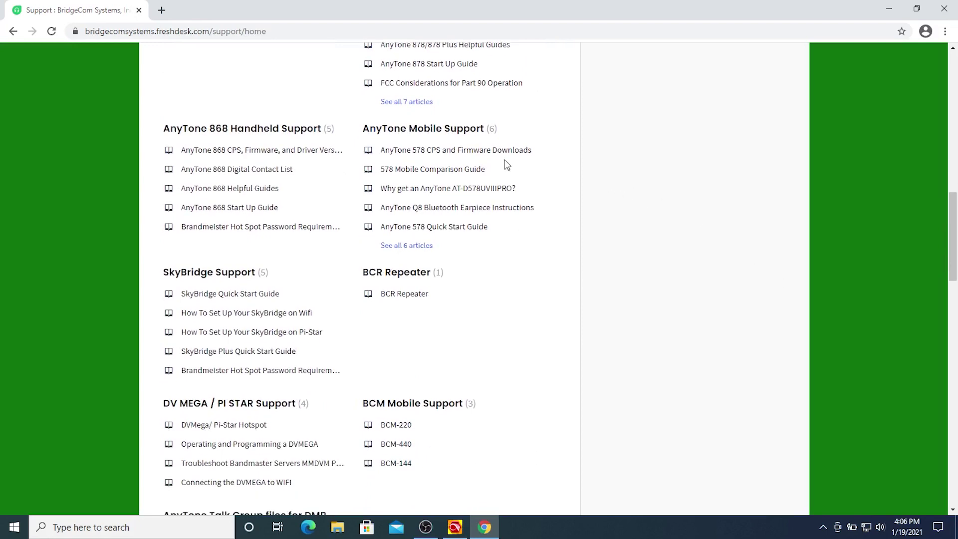
left_click(435, 150)
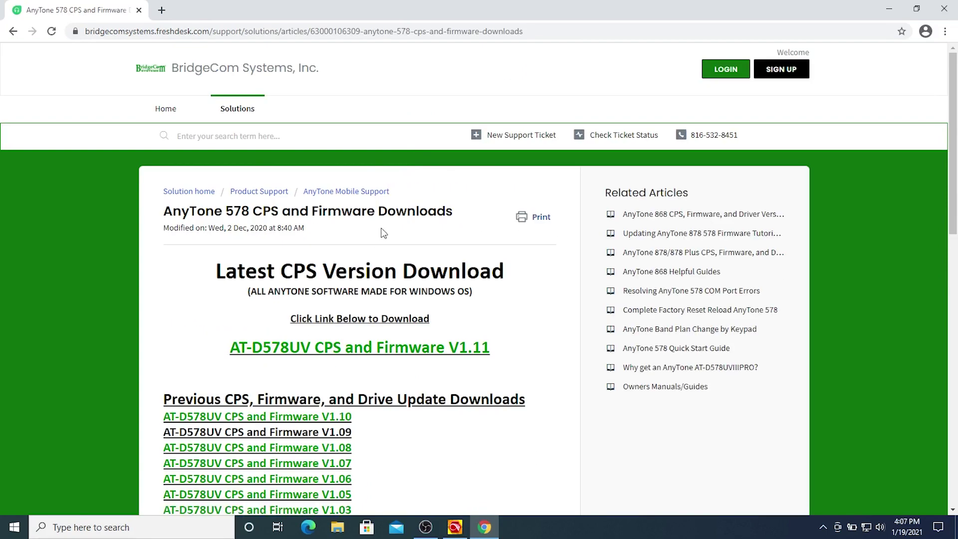
Download the AT-D578UV CPS and Firmware V1.11 zip and open it from the download bar.
left_click(322, 351)
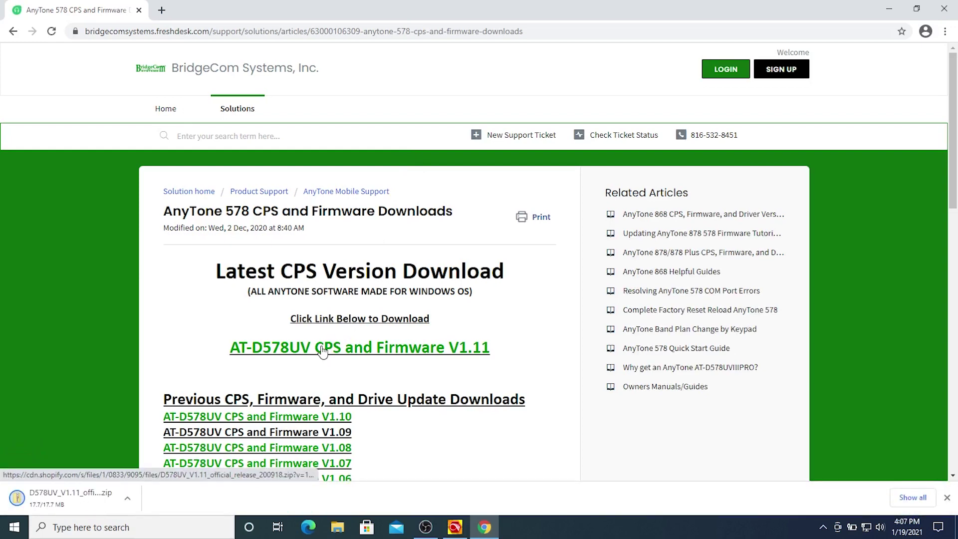
left_click(48, 495)
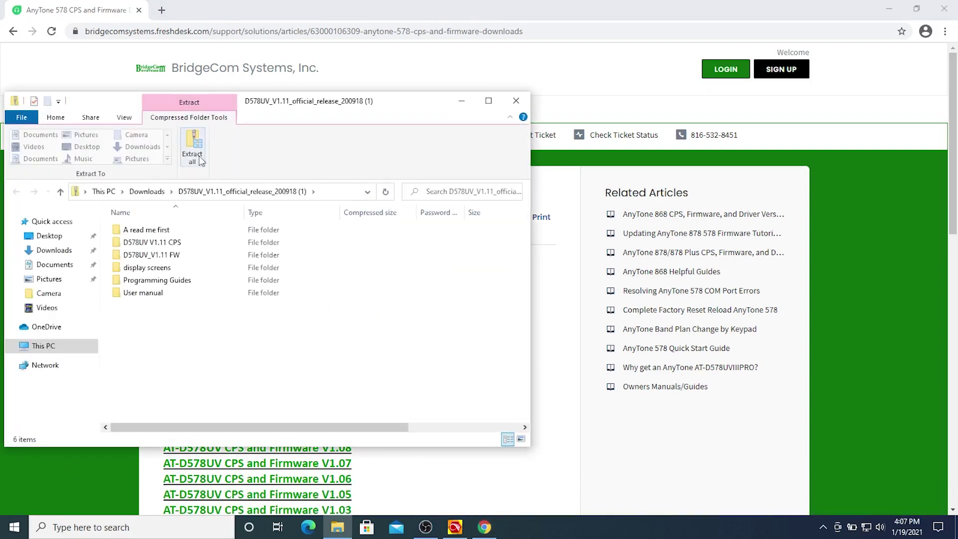
Extract all files from the V1.11 zip into c:\Anytone578_111\.
left_click(199, 157)
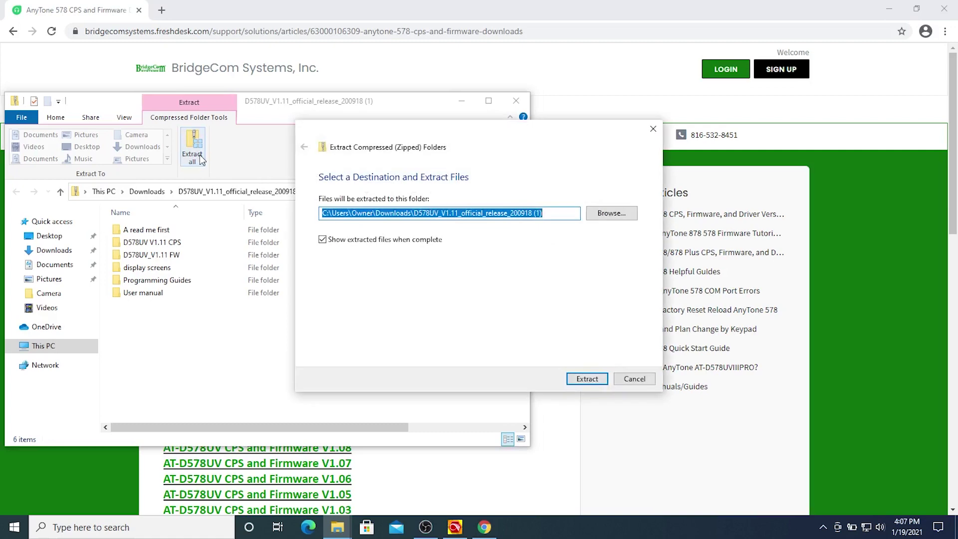
type("c:")
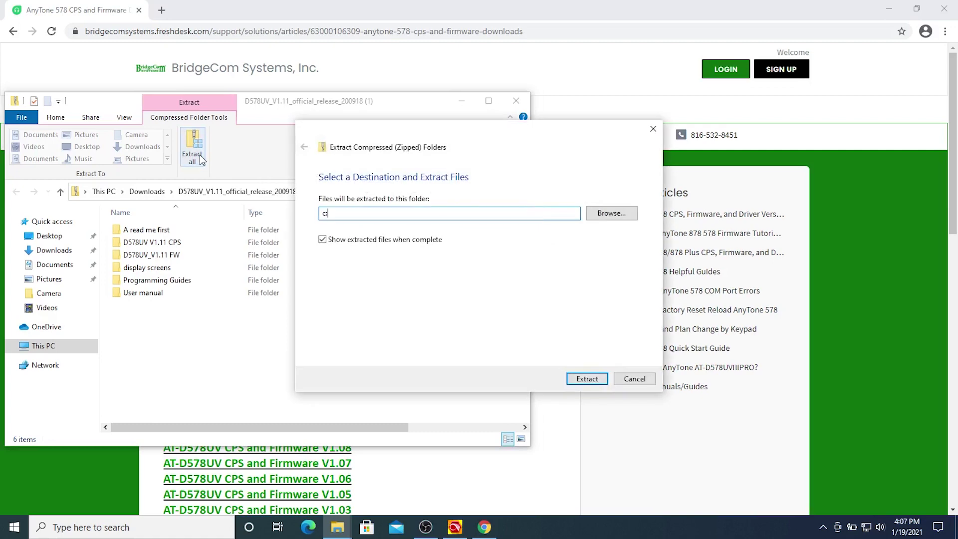
type("\\")
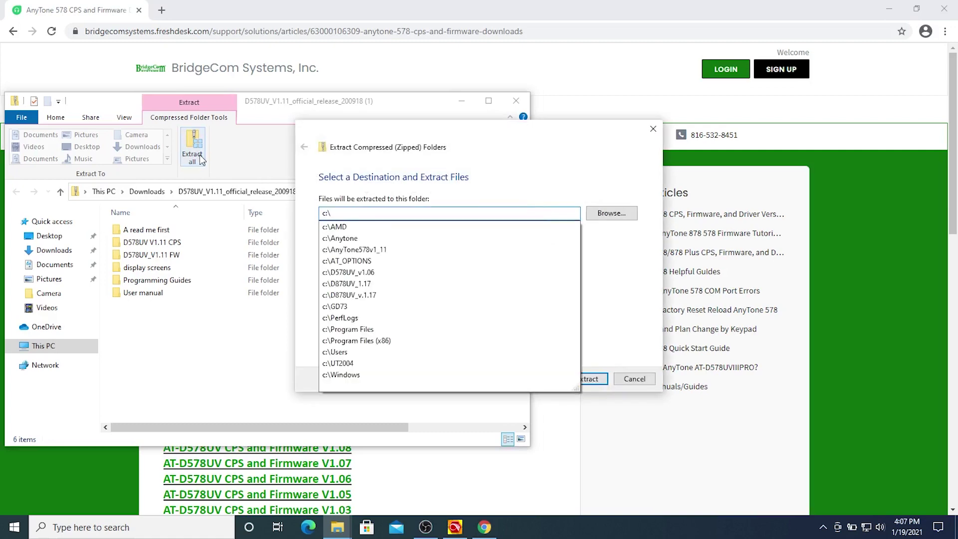
type("An")
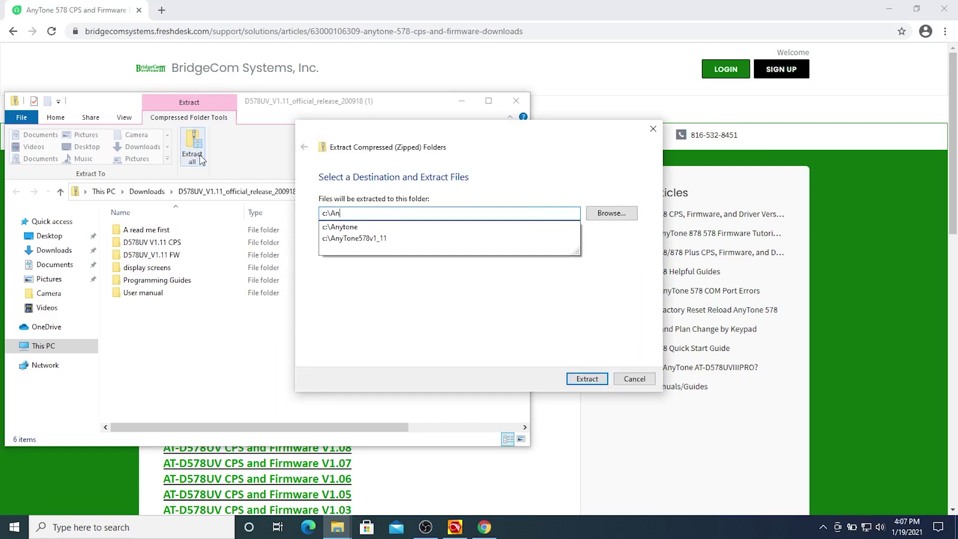
type("ytone578_")
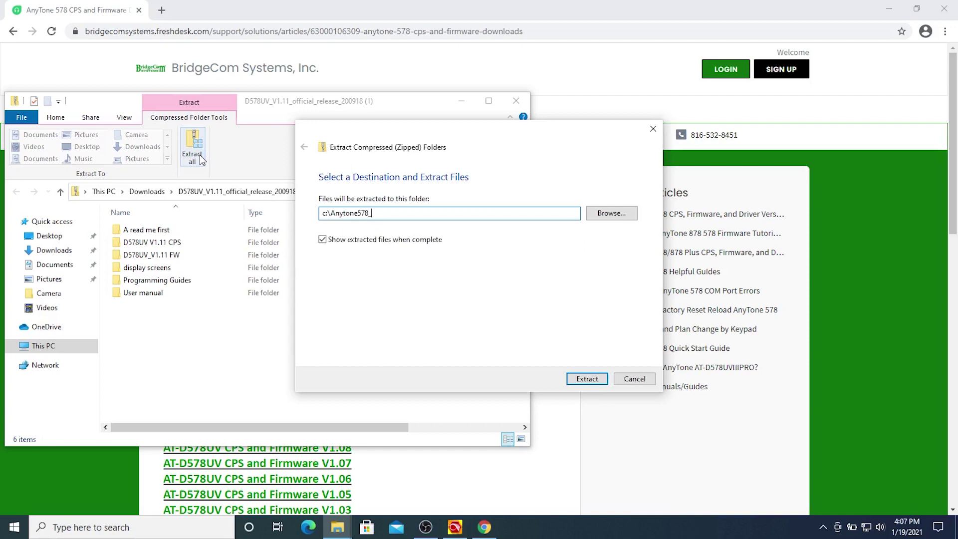
type("111")
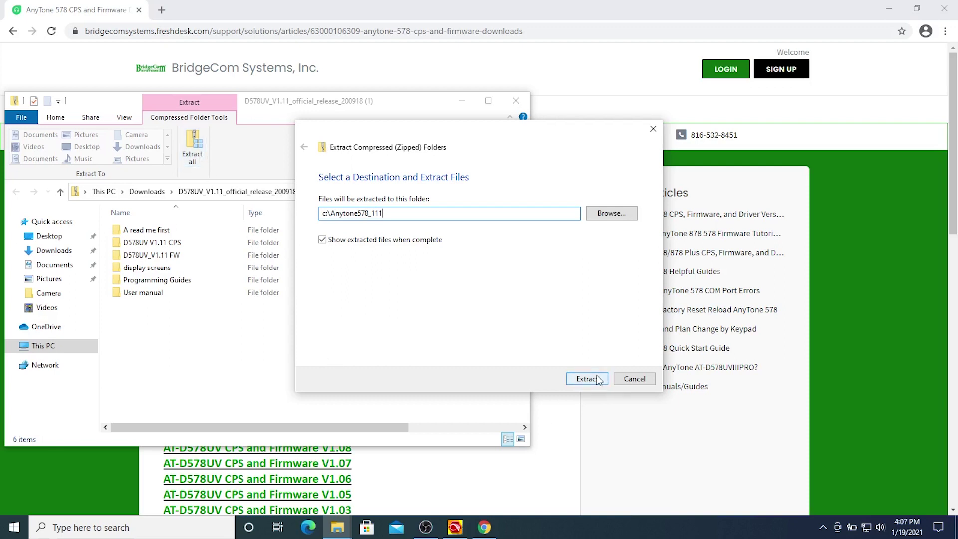
type("\\")
left_click(592, 381)
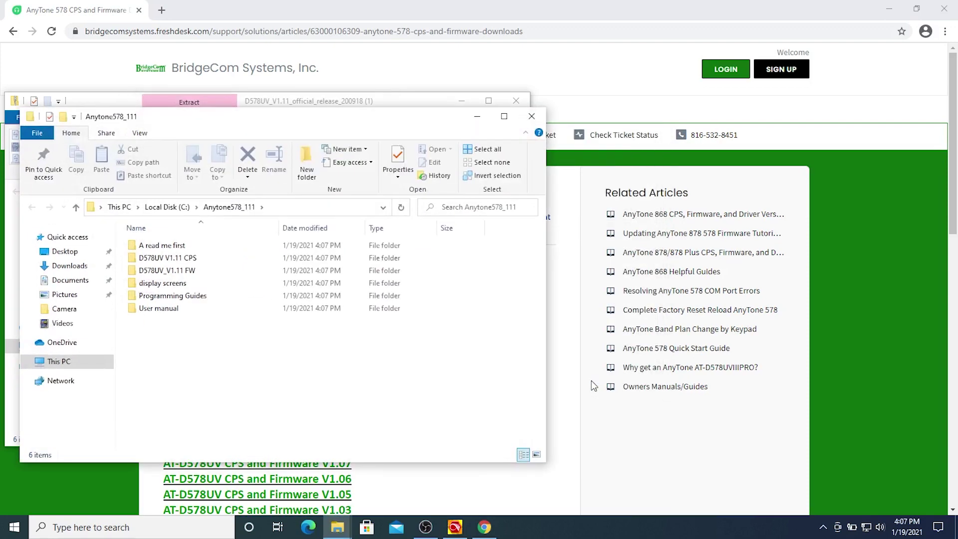
Close Chrome and the zip window, and move the Anytone578_111 window higher.
left_click(949, 12)
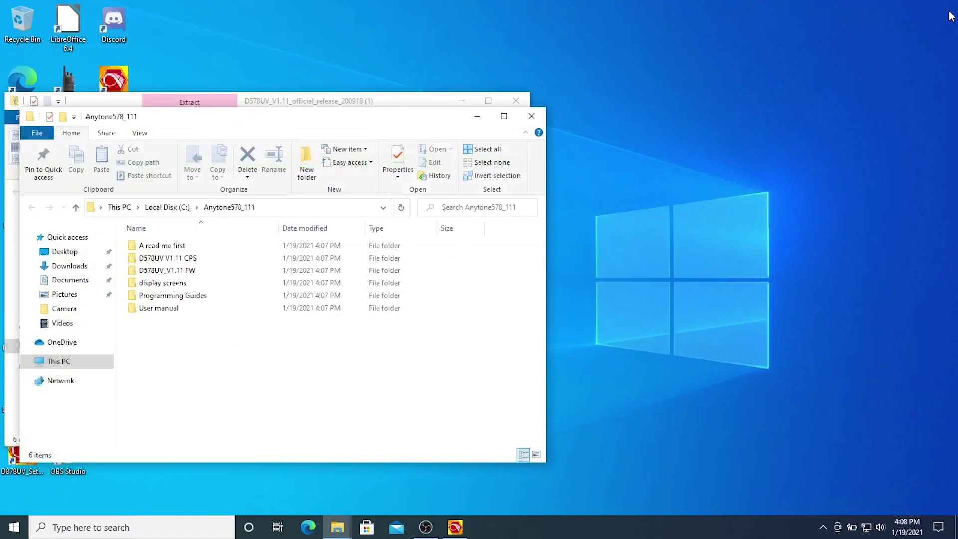
left_click(518, 99)
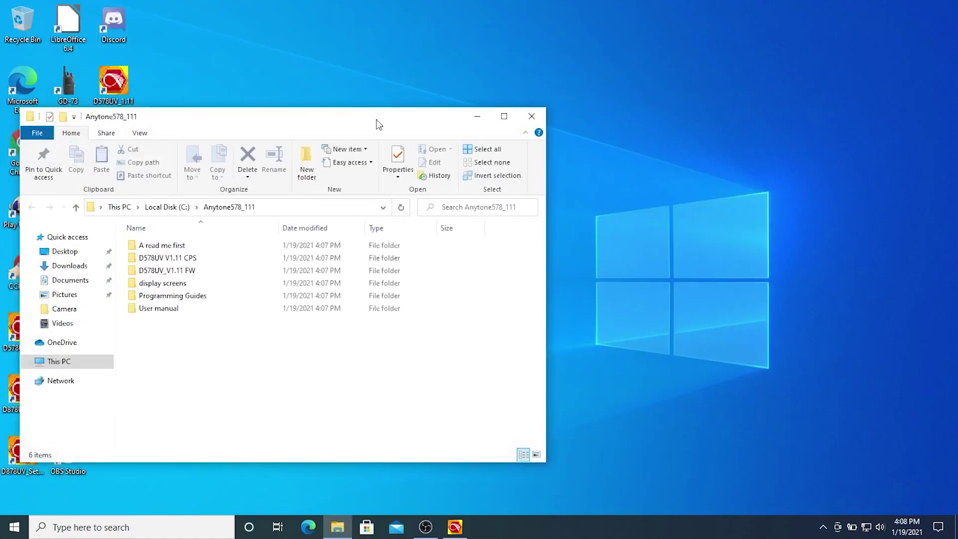
left_click_drag(377, 120, 492, 57)
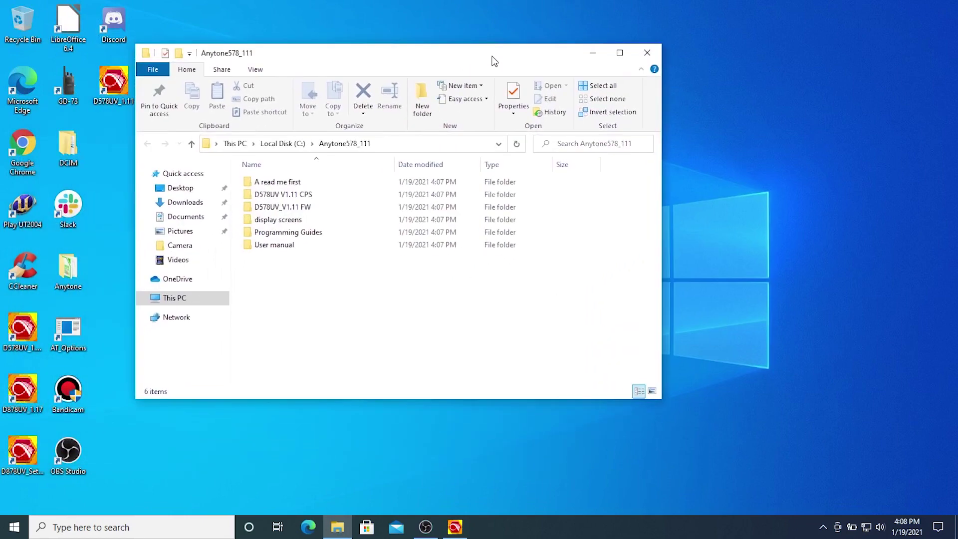
Enter the D578UV V1.11 CPS folder and bring up D578UV_Setup_1.11's context menu.
double_click(290, 195)
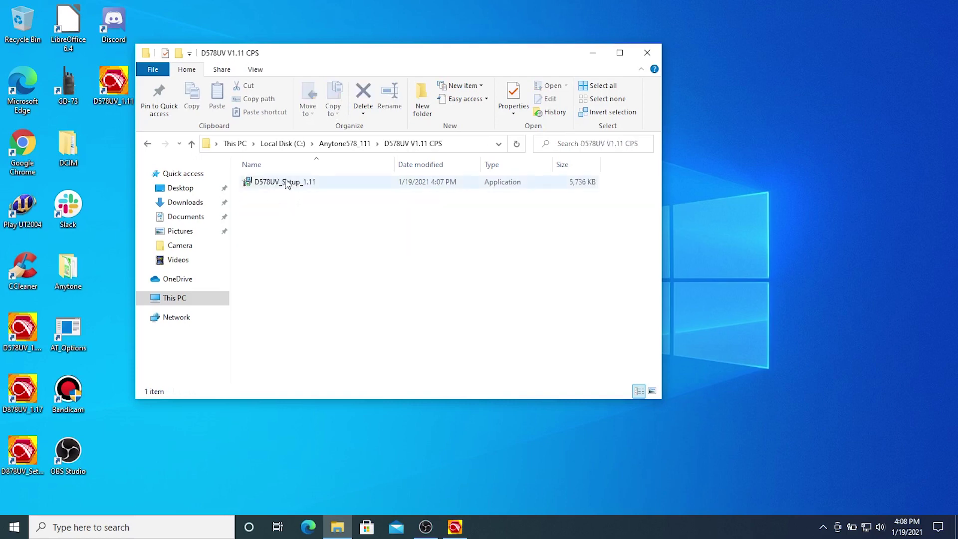
left_click(289, 184)
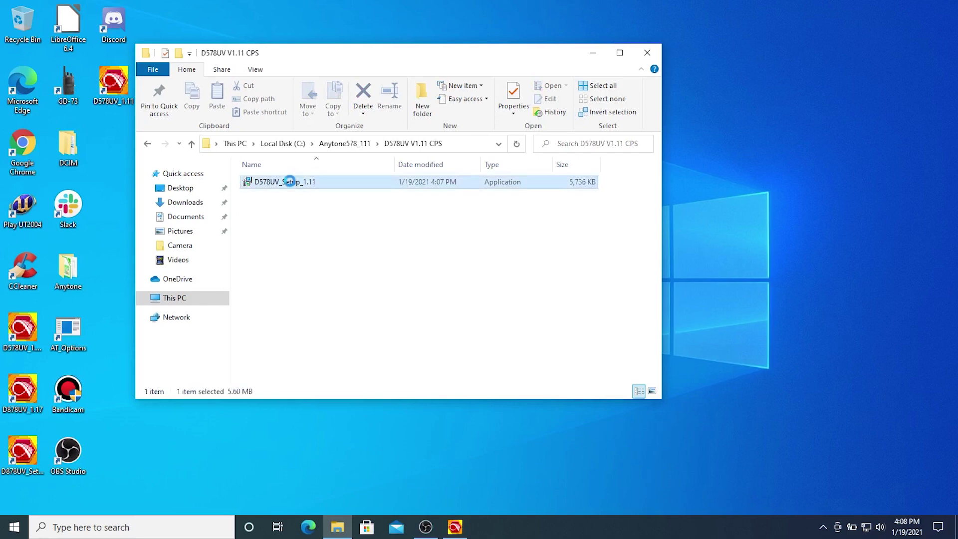
right_click(292, 184)
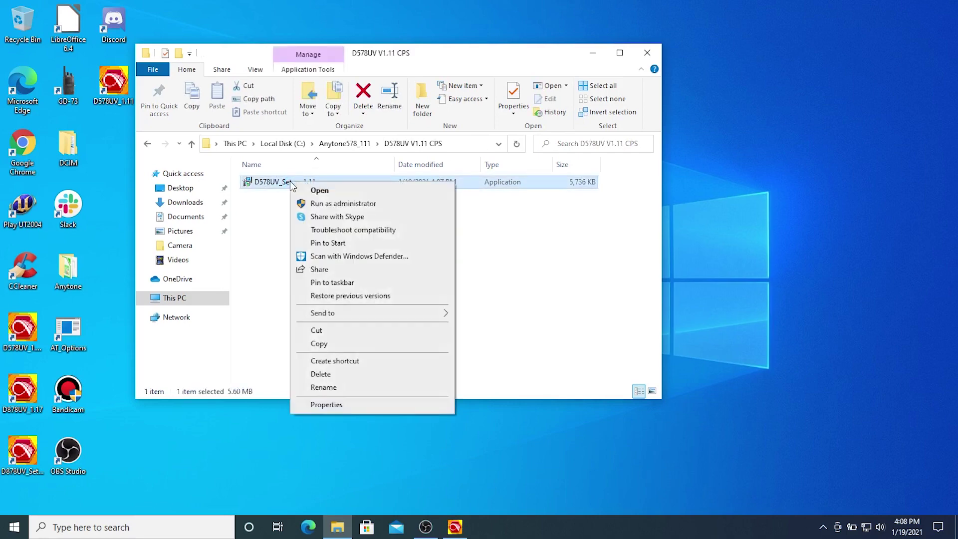
Run the installer as administrator past the SmartScreen warning, keeping English as setup language.
left_click(333, 207)
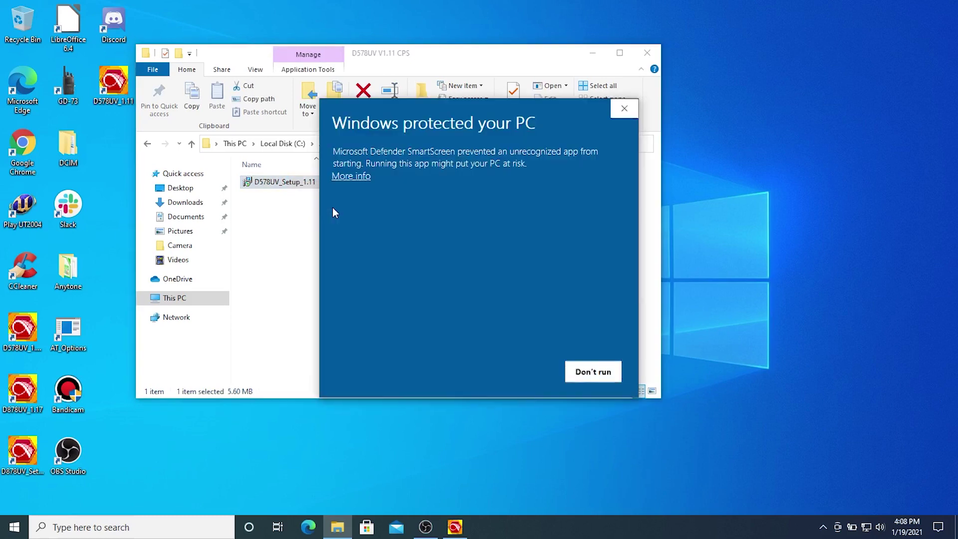
left_click(351, 177)
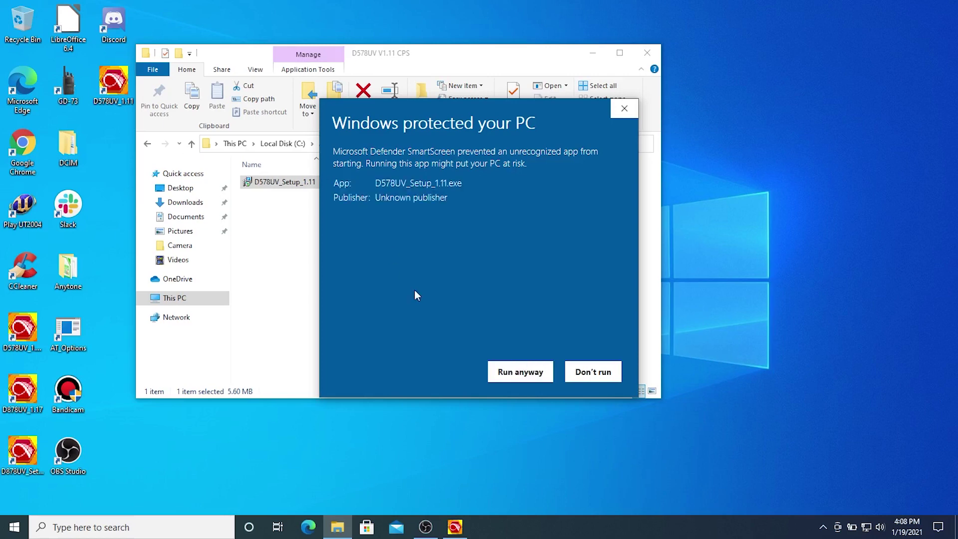
left_click(511, 370)
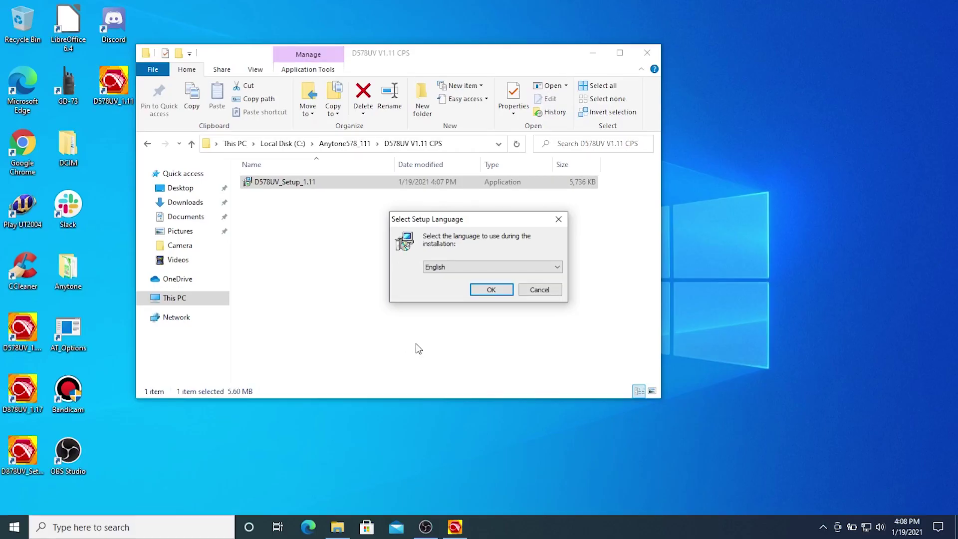
left_click(492, 291)
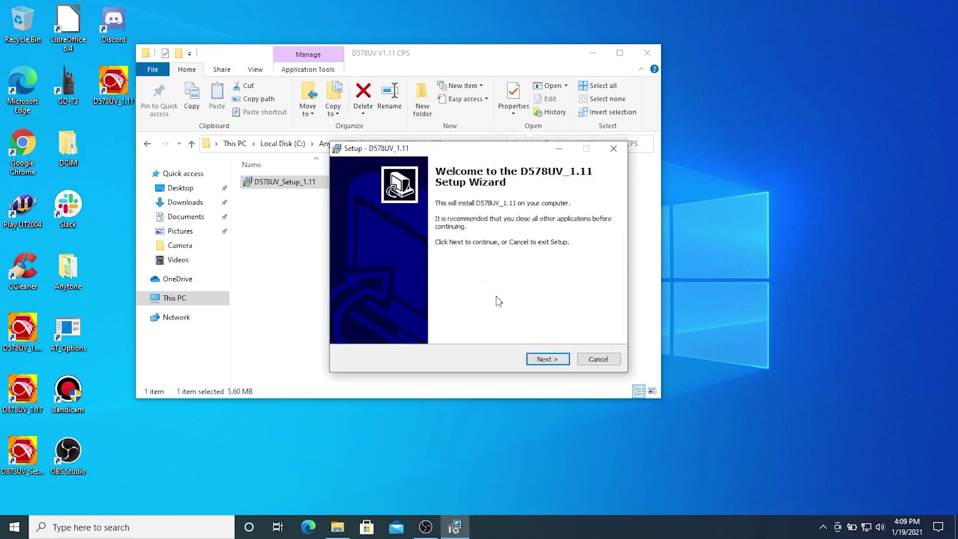
Install D578UV_1.11 to C:\Anytone\D578UV_1.11 with Start menu folder and desktop icon, then launch it.
left_click(545, 359)
left_click(545, 361)
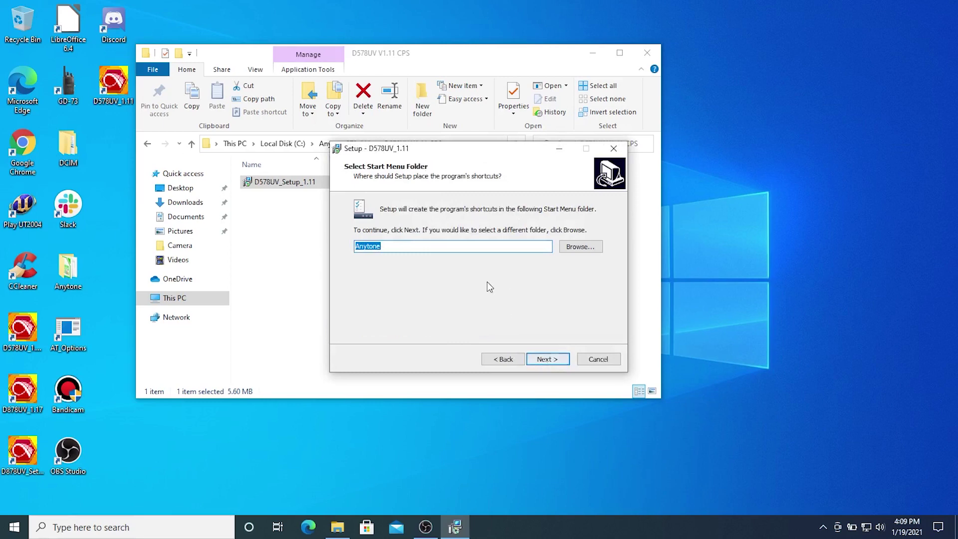
left_click(549, 359)
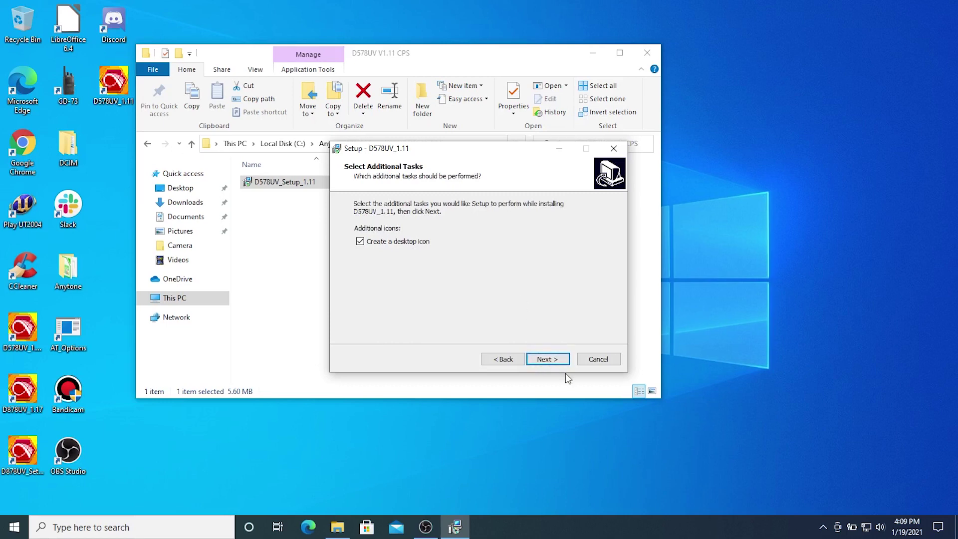
left_click(563, 361)
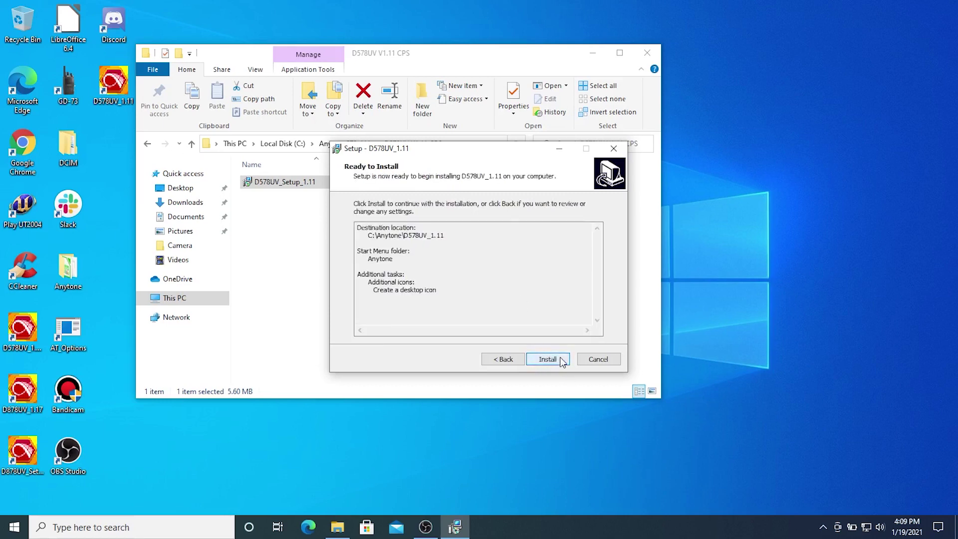
left_click(562, 360)
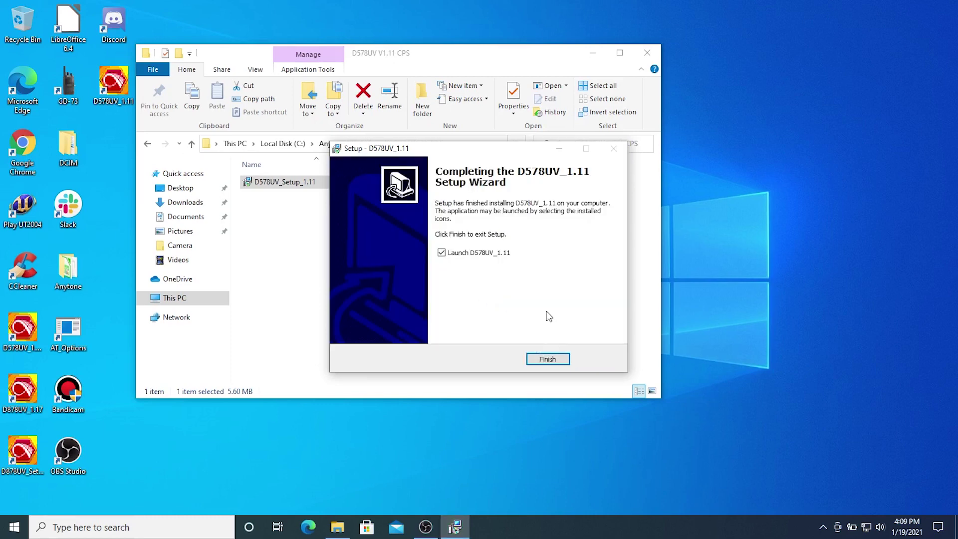
left_click(544, 360)
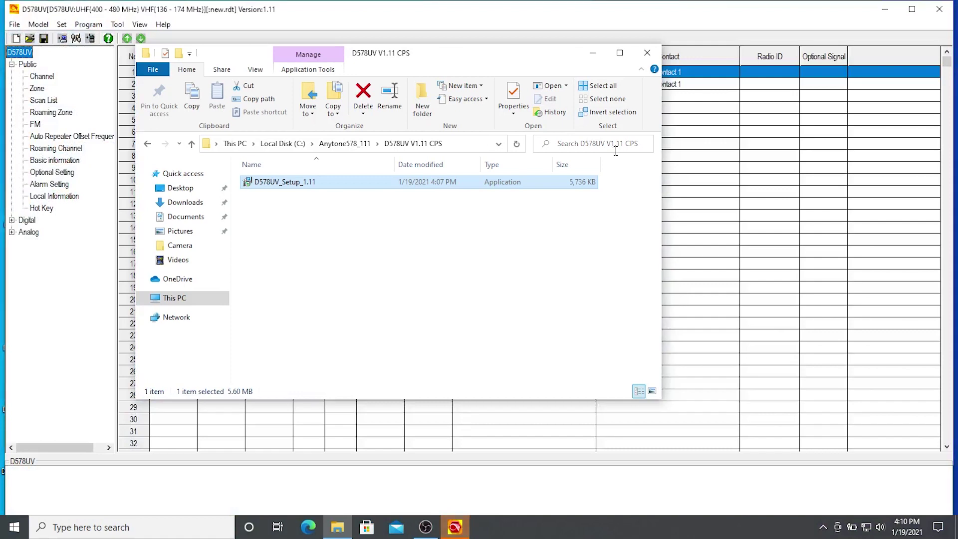
Close File Explorer and confirm COM3 as the CPS communication port.
left_click(647, 53)
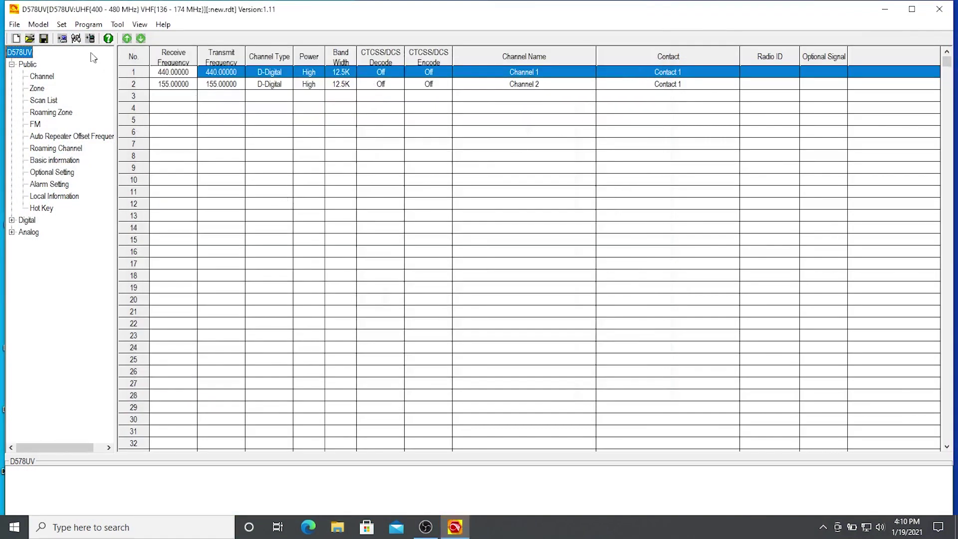
left_click(76, 39)
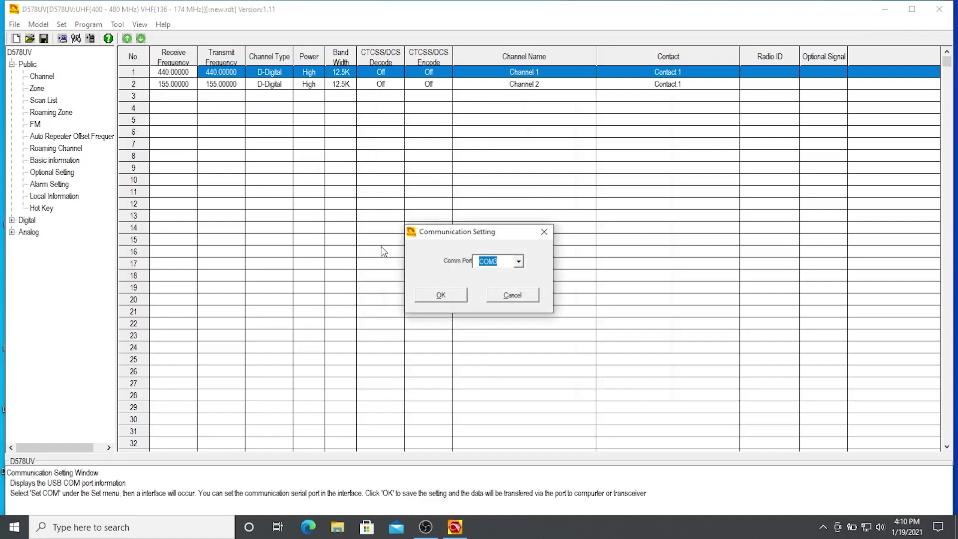
left_click(432, 295)
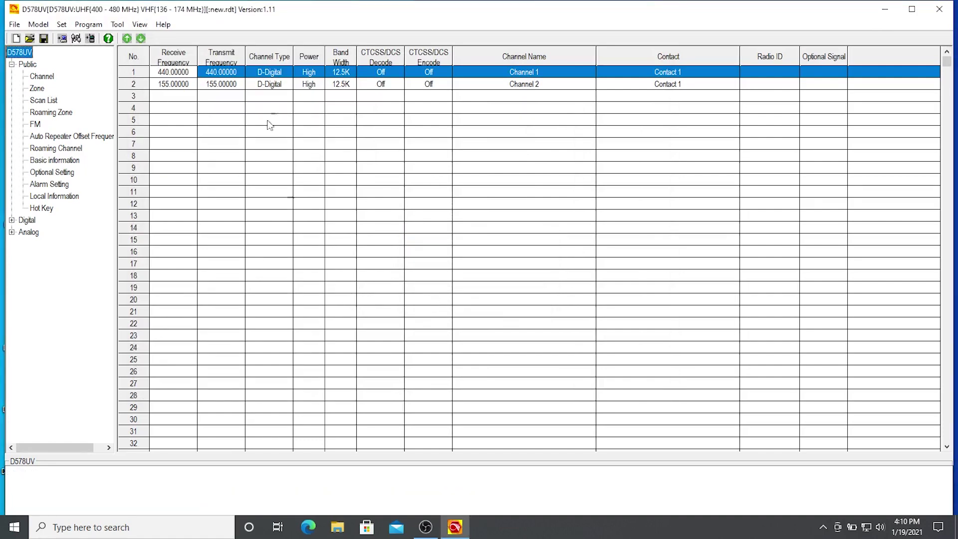
Read the codeplug from the radio, including Digital Contact List and Other Data, repeating the read once.
left_click(62, 40)
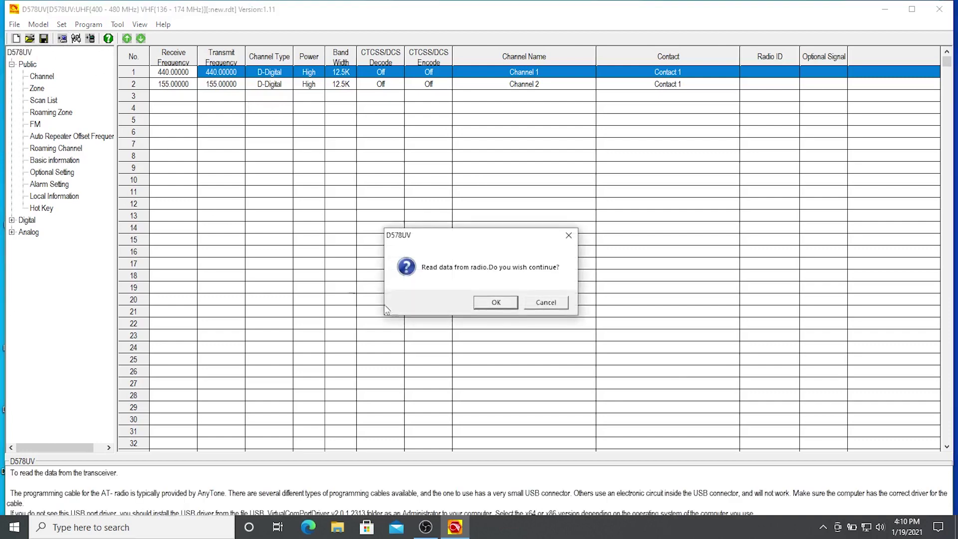
left_click(495, 303)
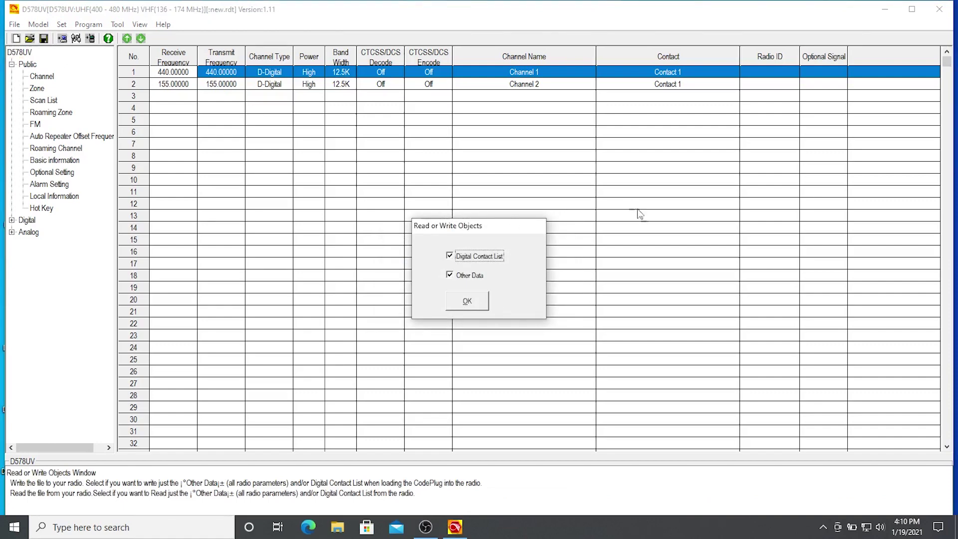
left_click(482, 308)
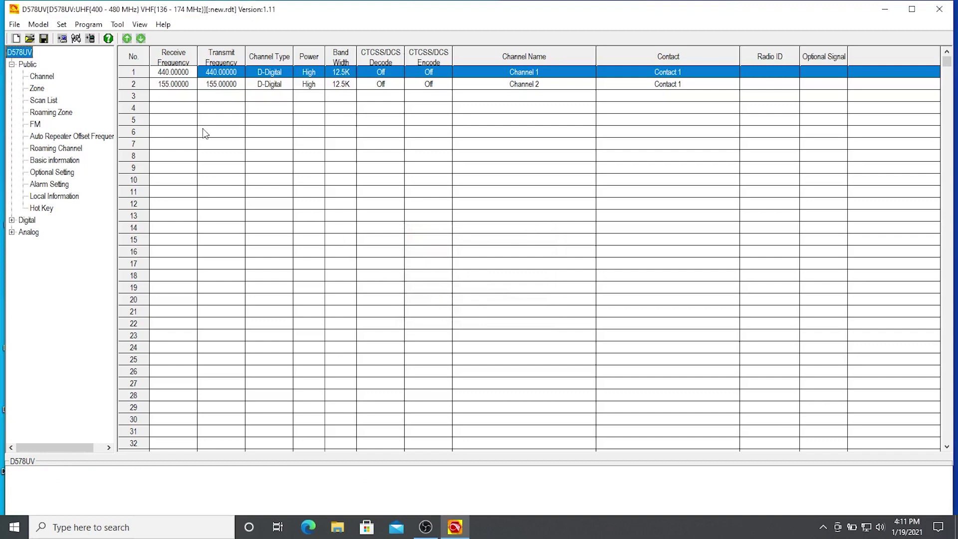
left_click(62, 39)
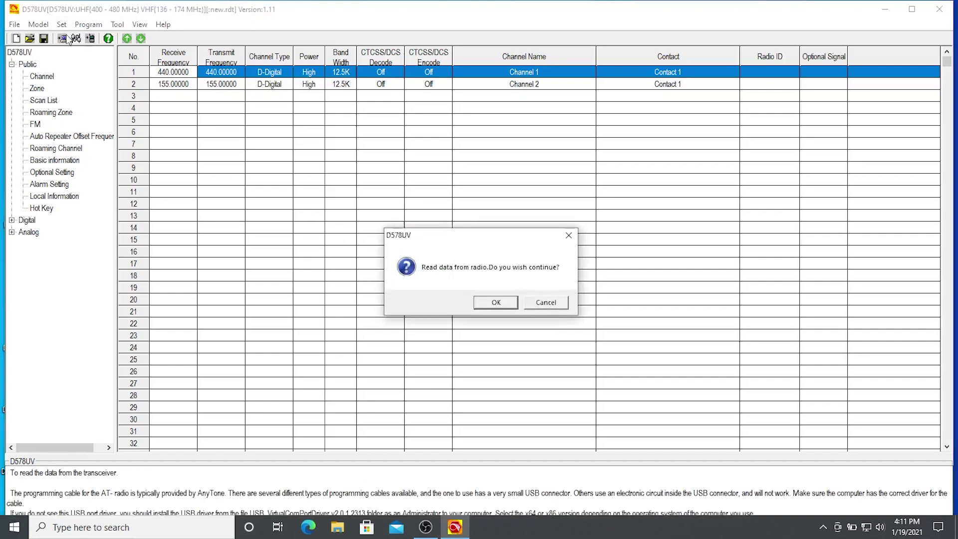
left_click(497, 302)
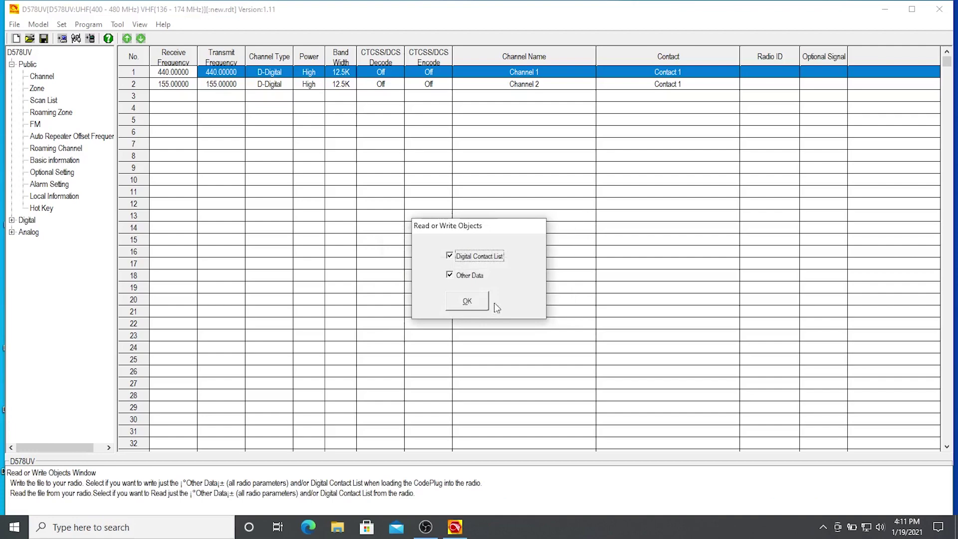
left_click(468, 302)
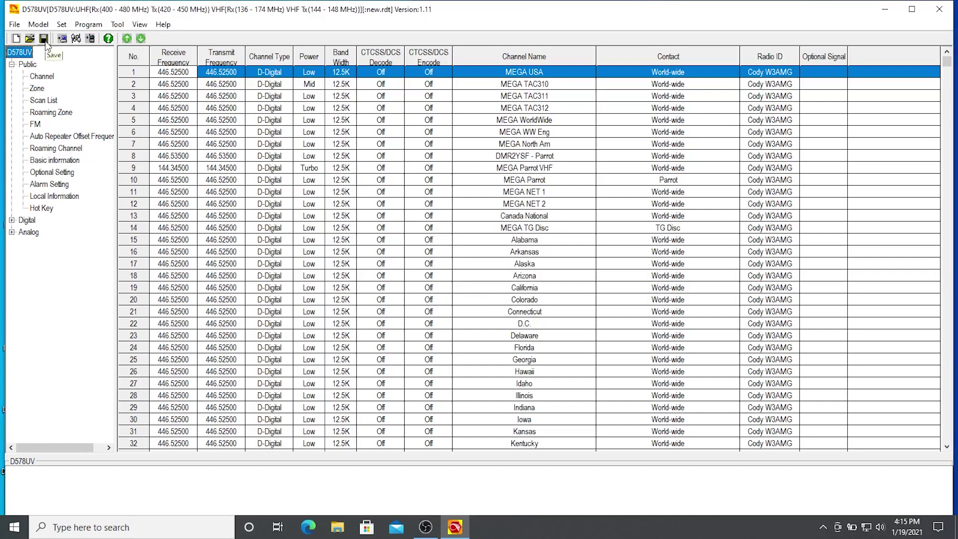
left_click(13, 24)
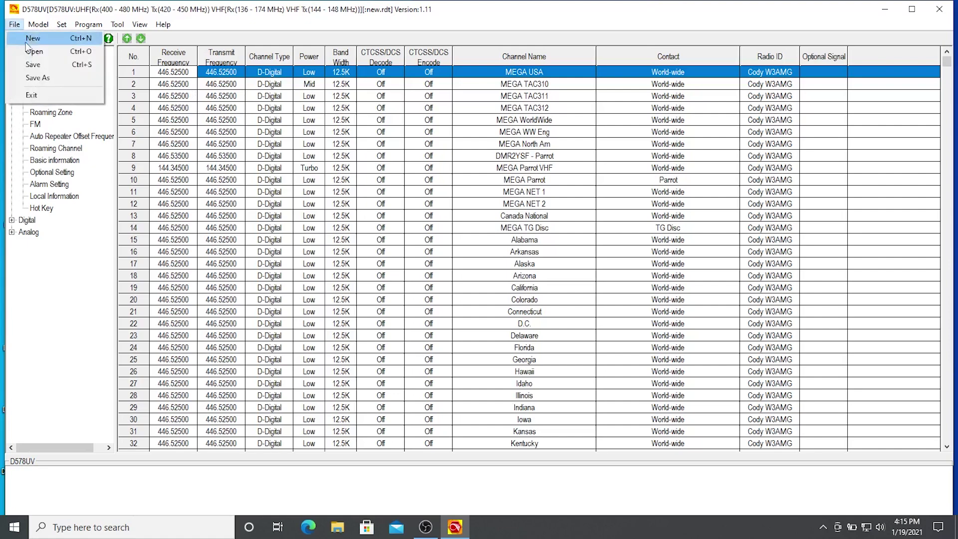
Save the codeplug as KB0TTL.rdt in the Documents folder.
left_click(41, 78)
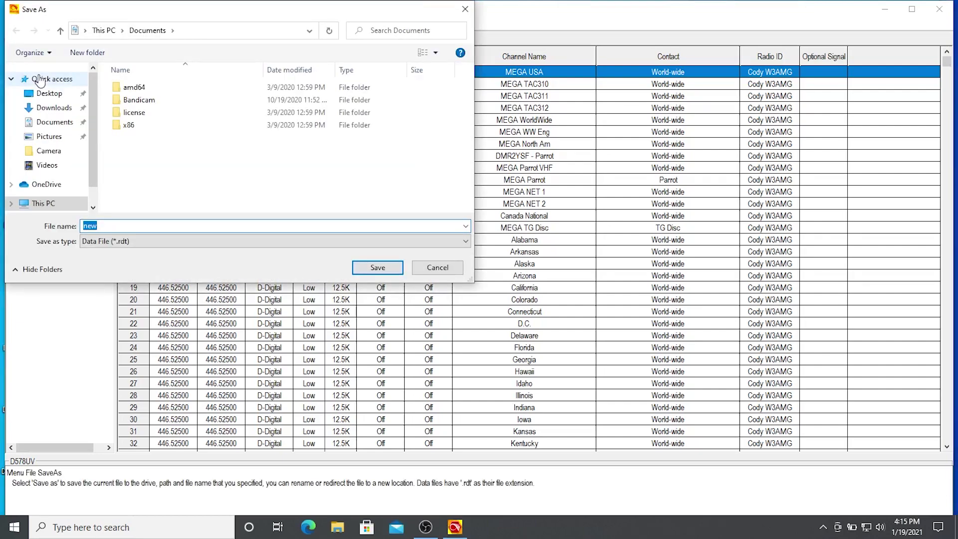
type("KB0TTL")
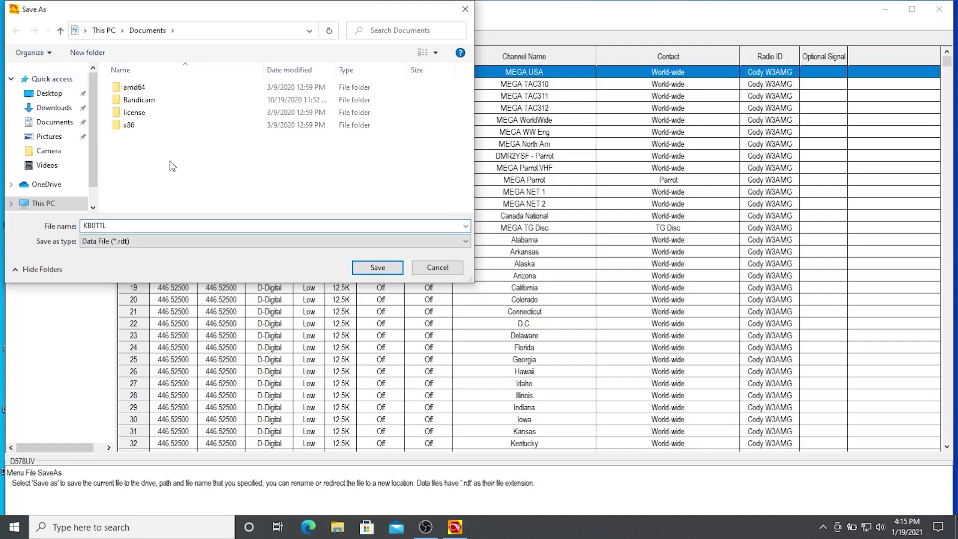
left_click(378, 270)
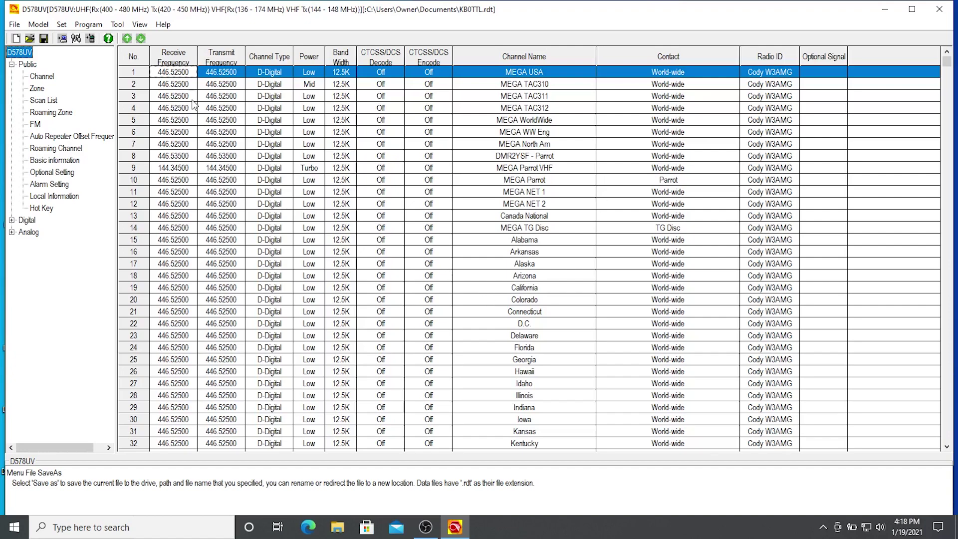
left_click(118, 25)
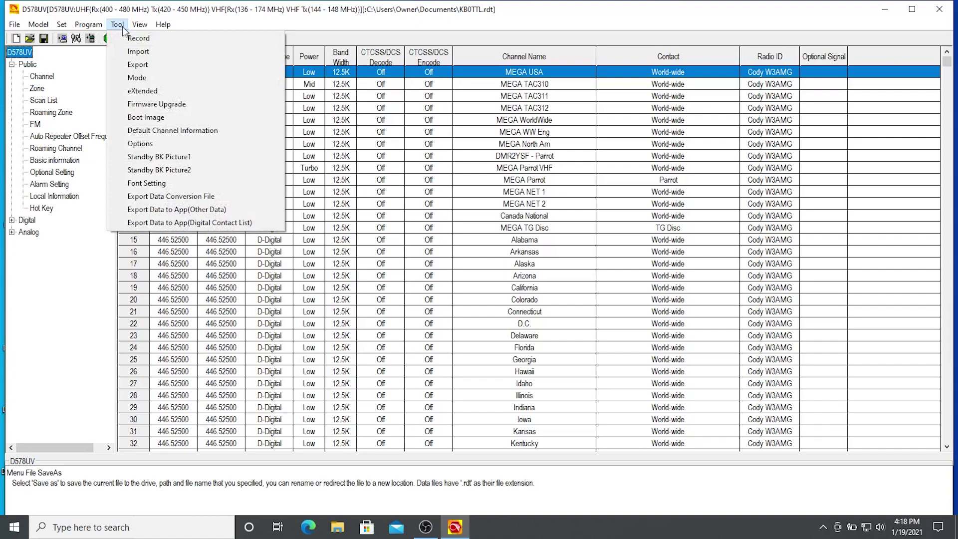
Open the Tool > Firmware Update window, which defaults to COM3 at 921600 with Duplex.
left_click(187, 104)
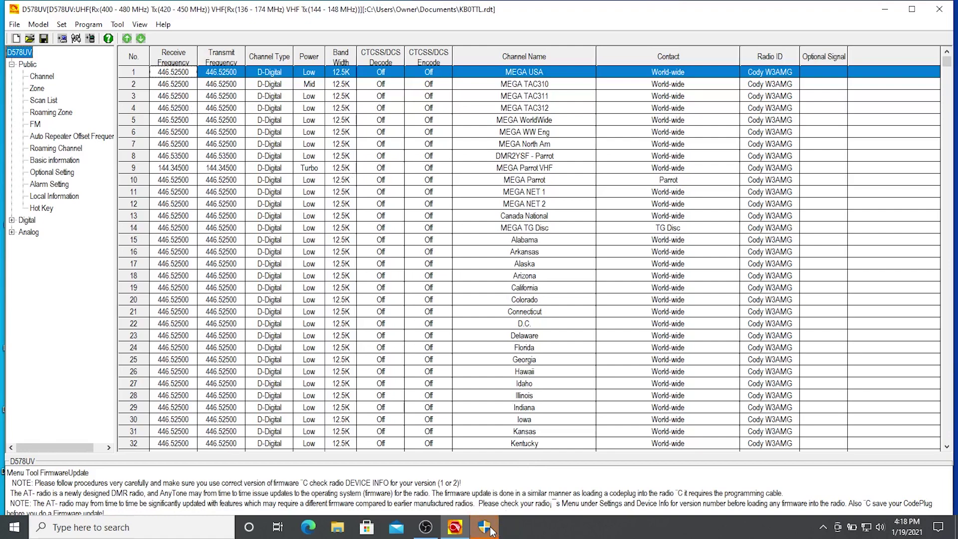
mouse_move(491, 533)
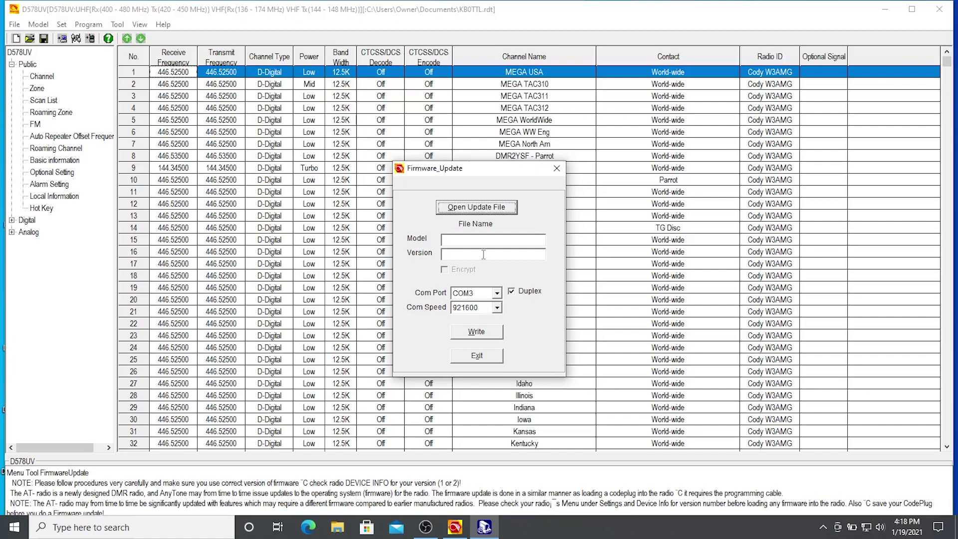
Switch to COM4 and load D578UV_V1.11_20200917.spi from C:\Anytone578_111\D578UV_V1.11 FW.
left_click(498, 294)
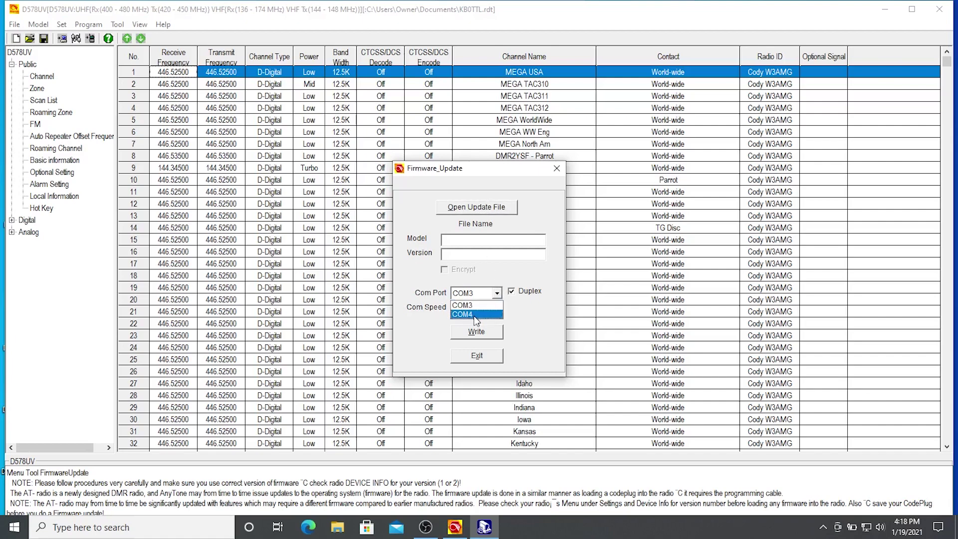
left_click(472, 315)
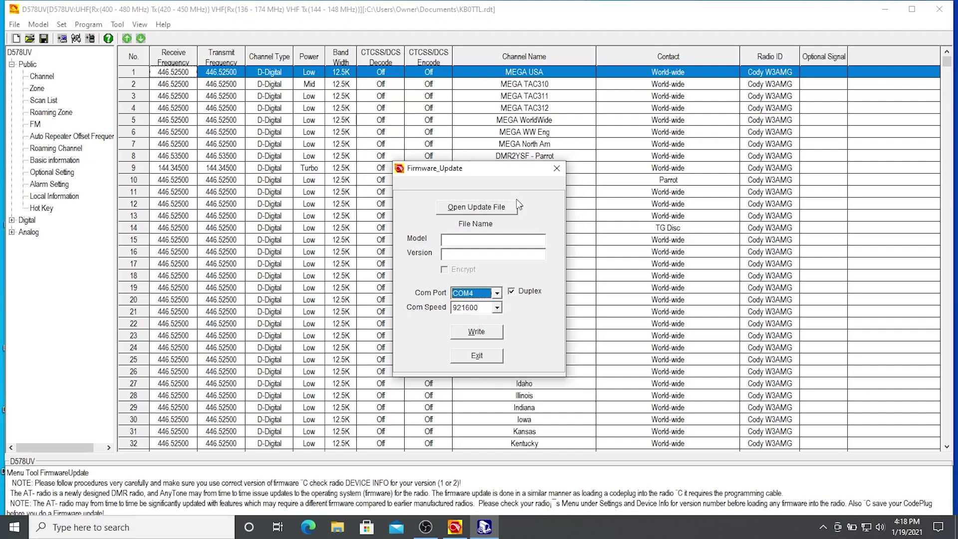
left_click(478, 208)
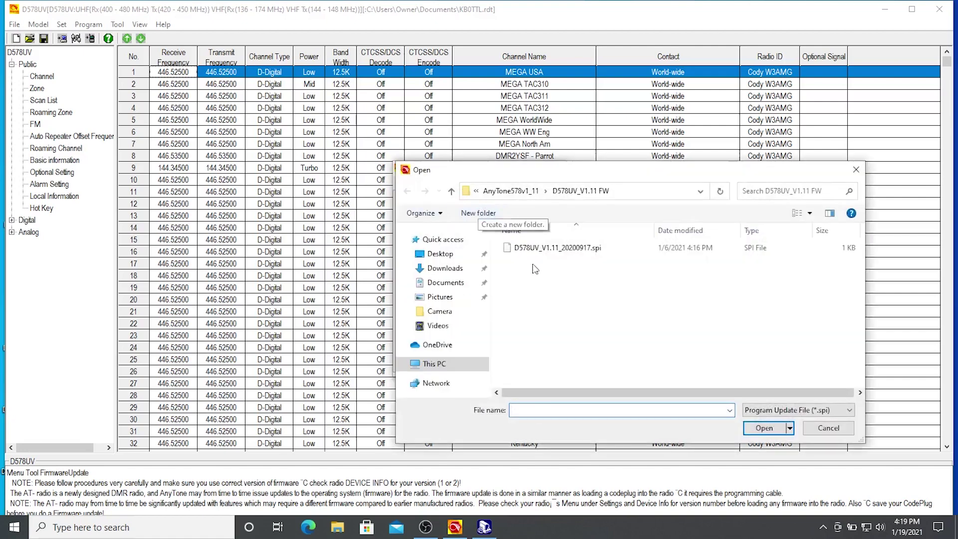
left_click(441, 367)
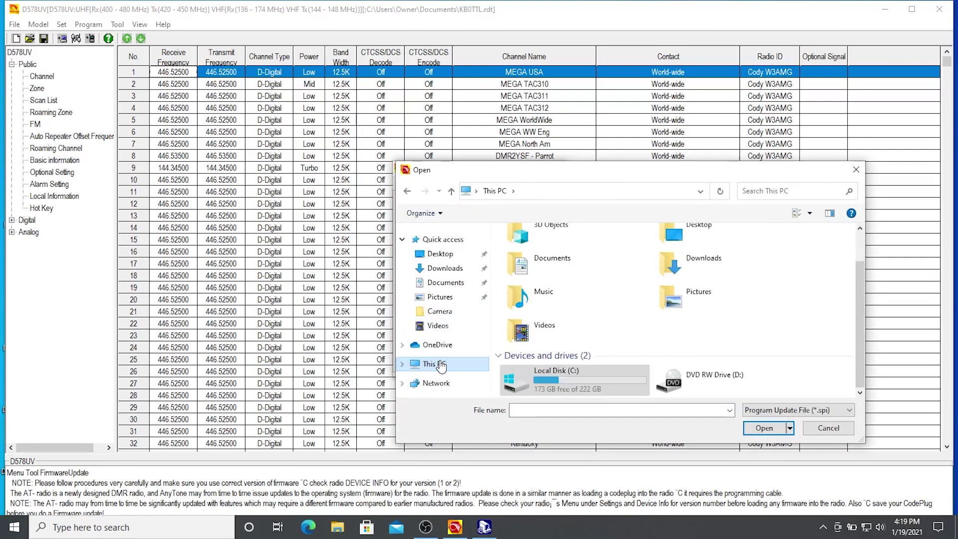
double_click(550, 379)
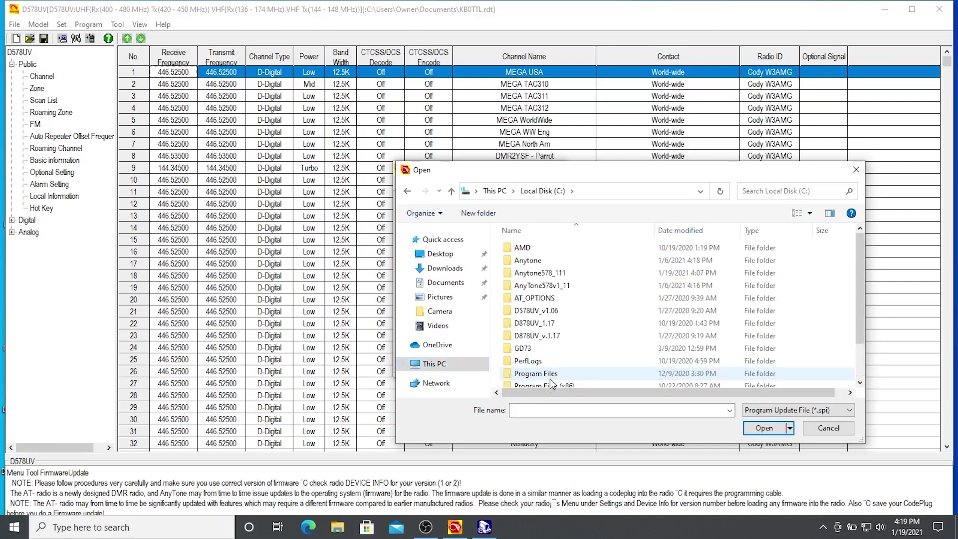
left_click(528, 276)
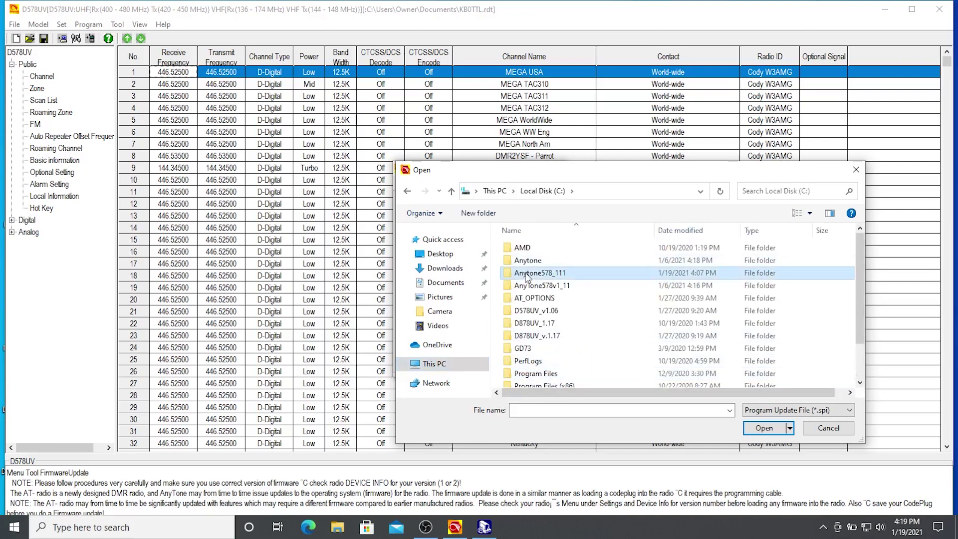
double_click(528, 274)
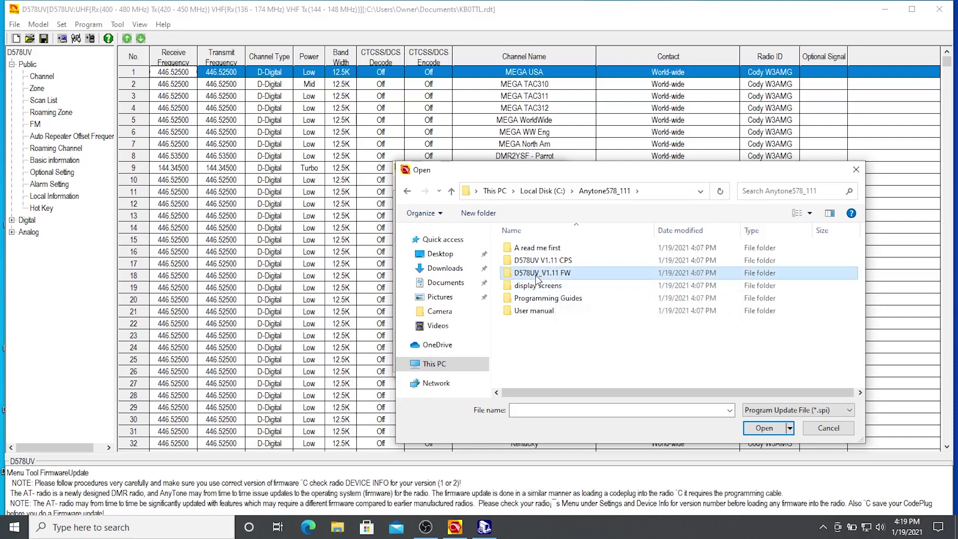
double_click(536, 275)
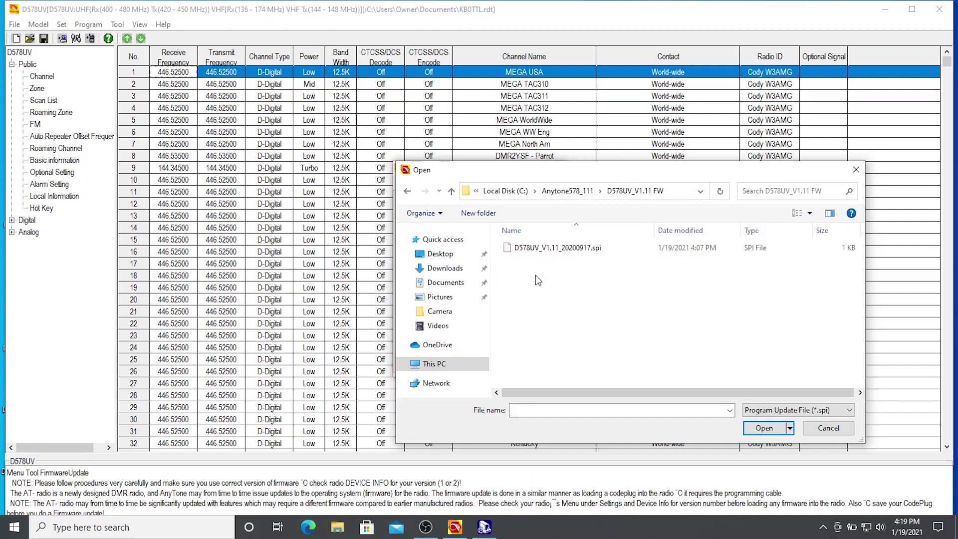
left_click(569, 250)
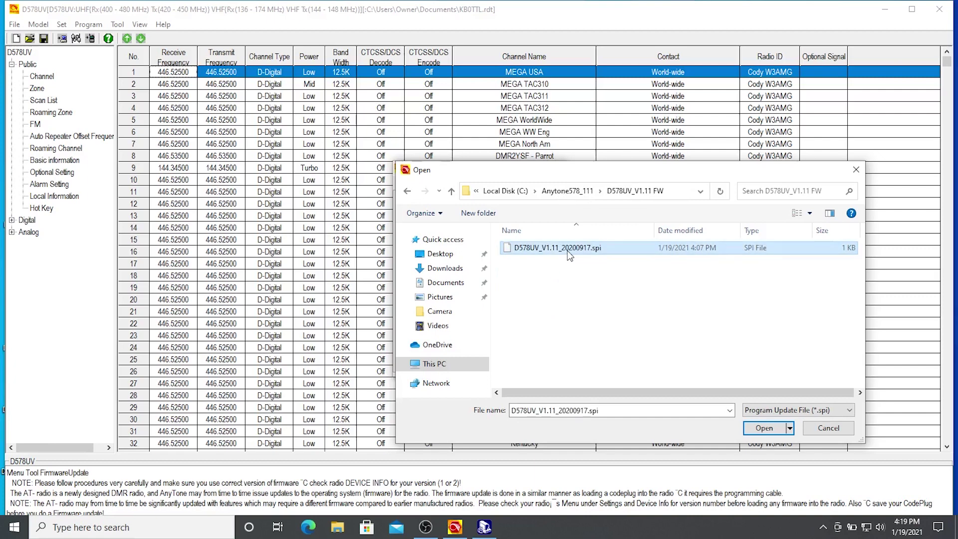
left_click(764, 429)
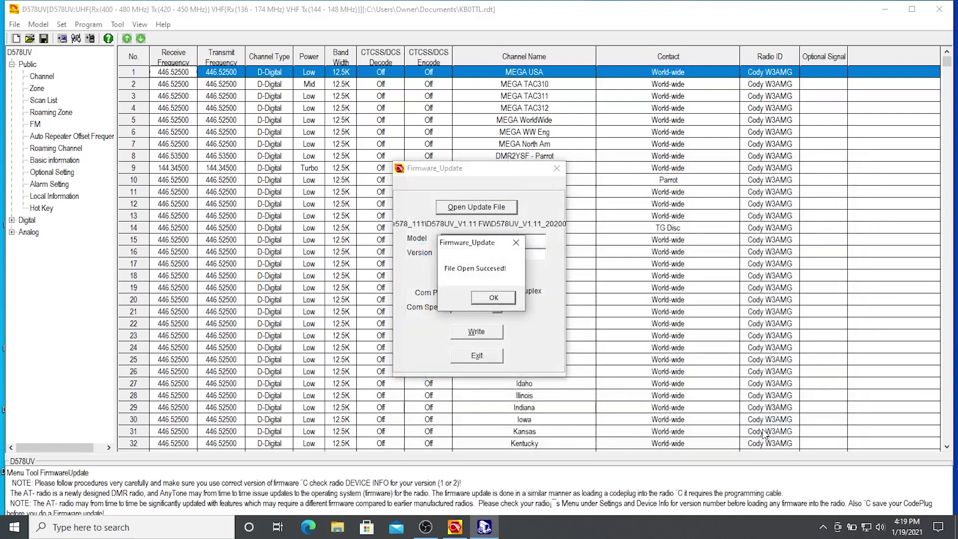
left_click(486, 298)
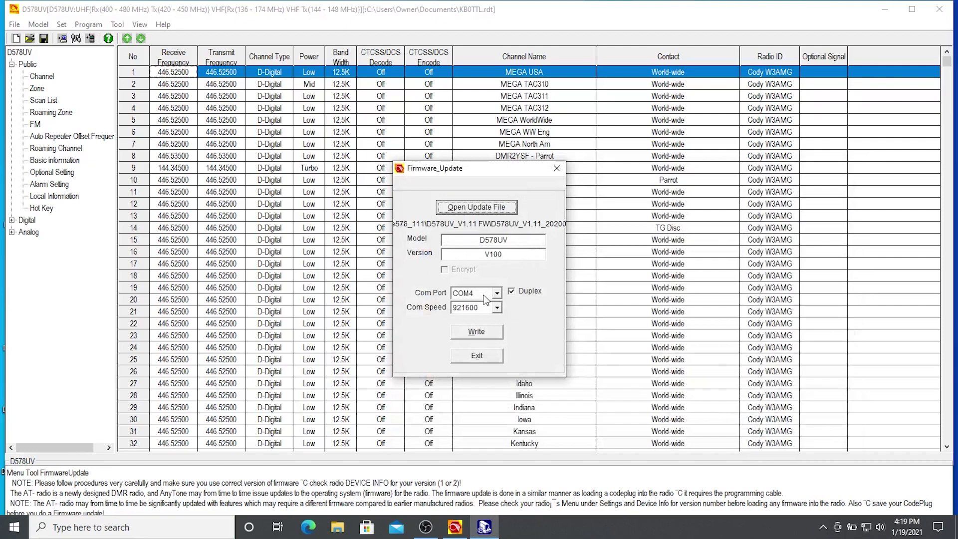
Write the V1.11 firmware to the radio, acknowledge completion, and close the updater.
left_click(464, 333)
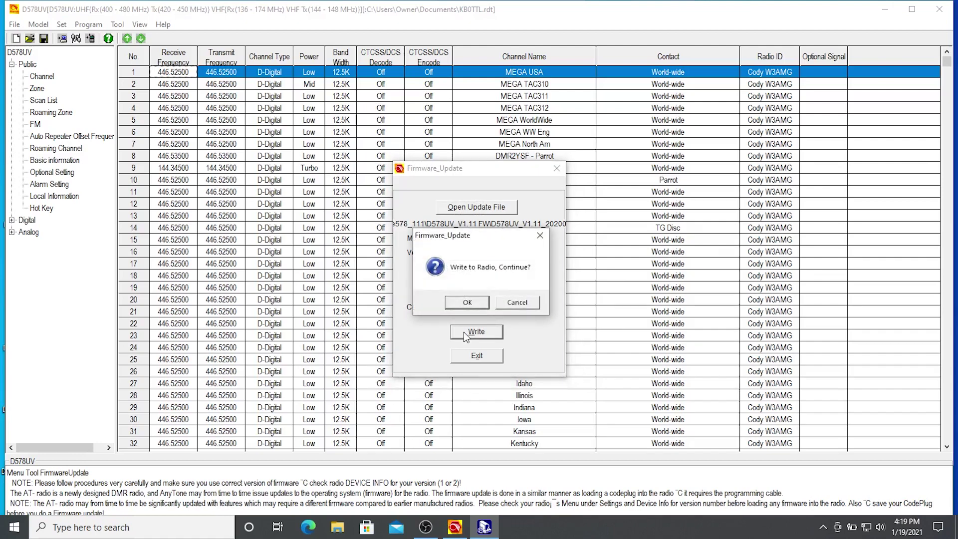
left_click(471, 306)
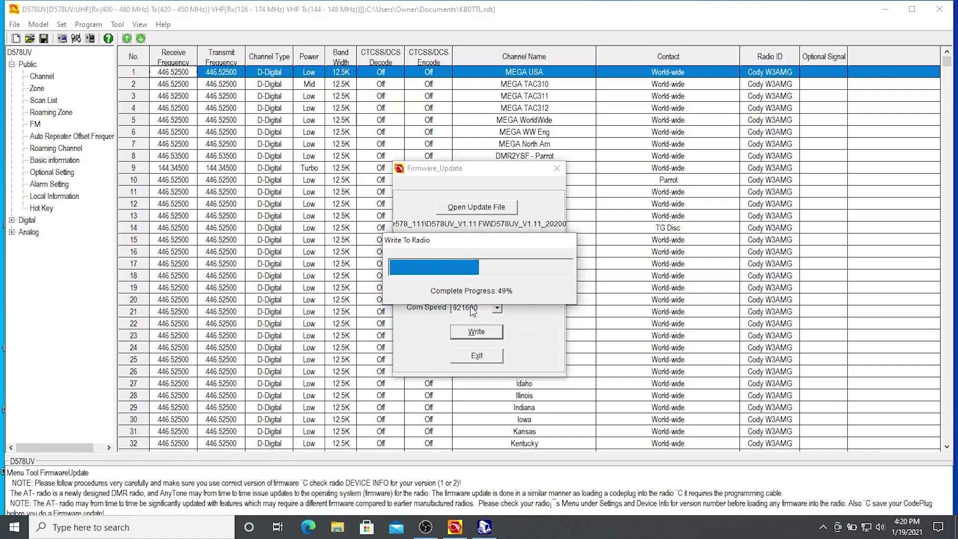
left_click(475, 298)
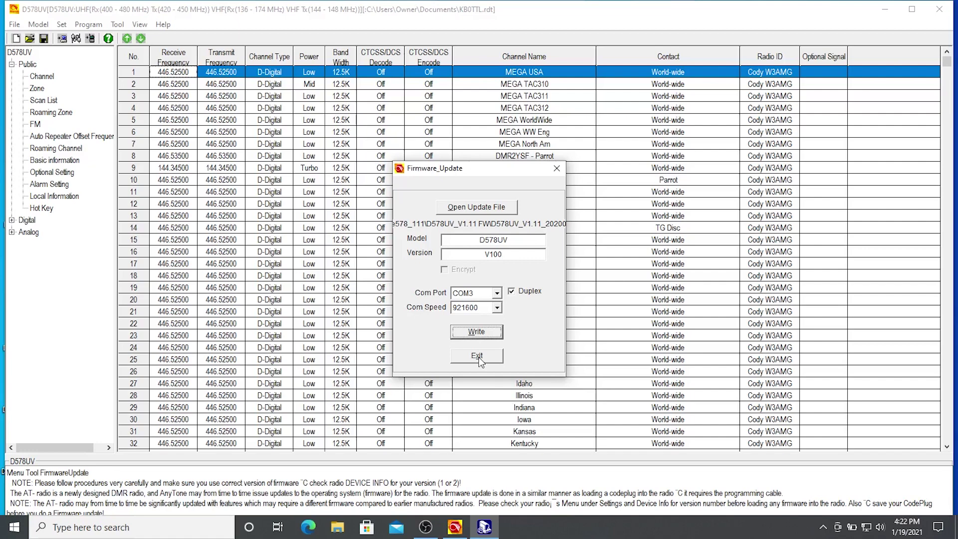
left_click(478, 356)
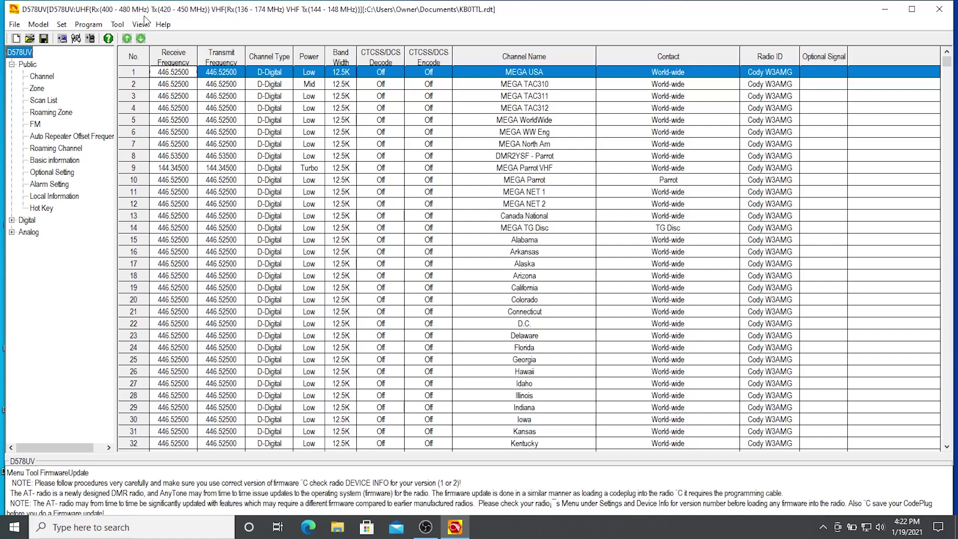
Keep COM4 as the port and write the KB0TTL.rdt codeplug to the radio until Write Data Completed.
left_click(76, 39)
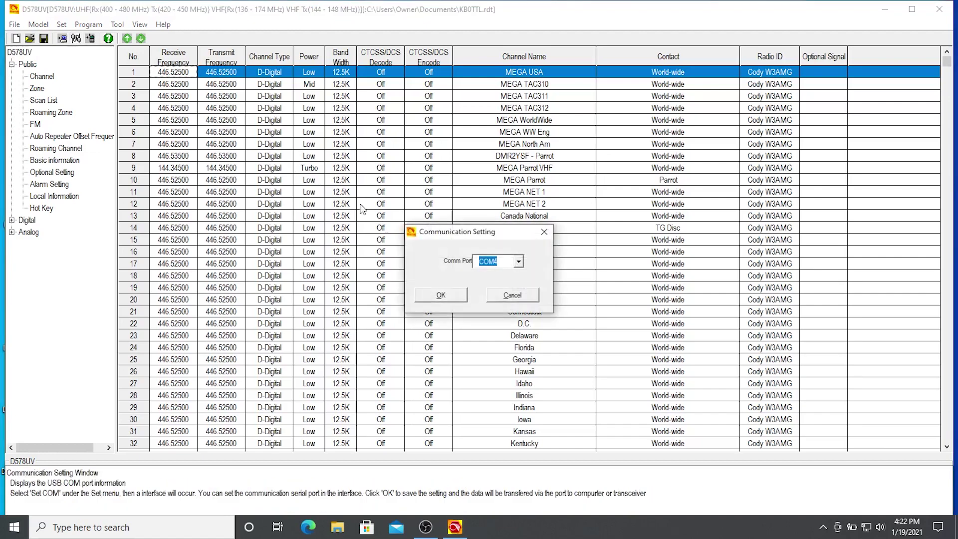
left_click(446, 298)
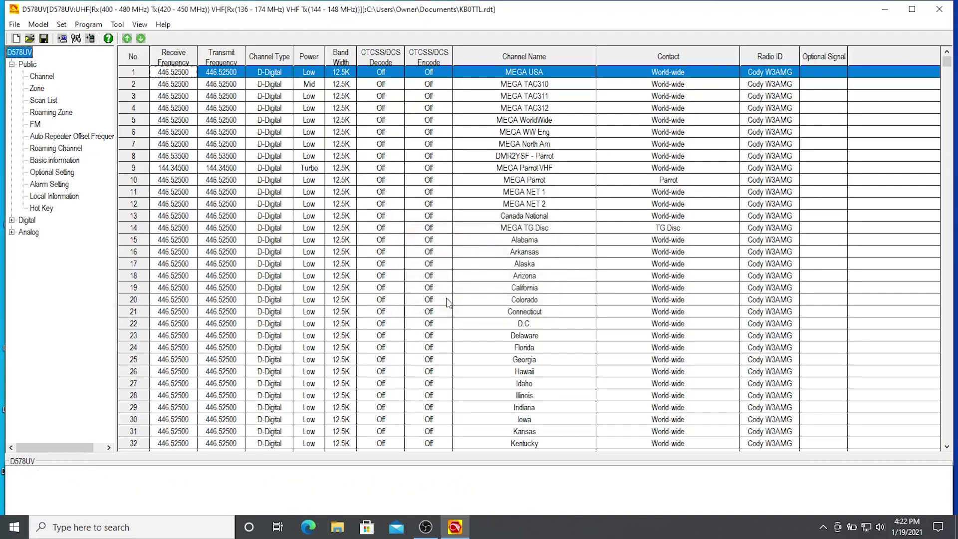
left_click(91, 39)
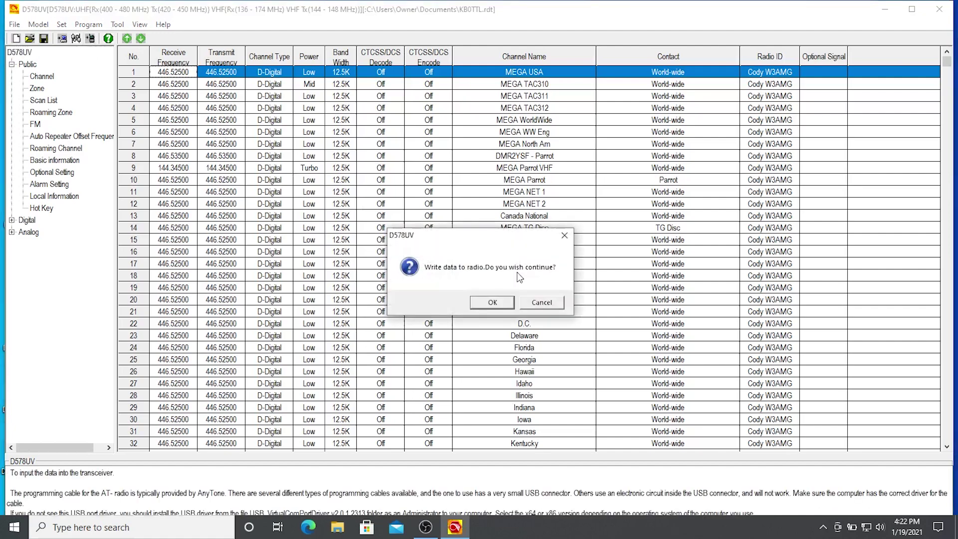
left_click(492, 302)
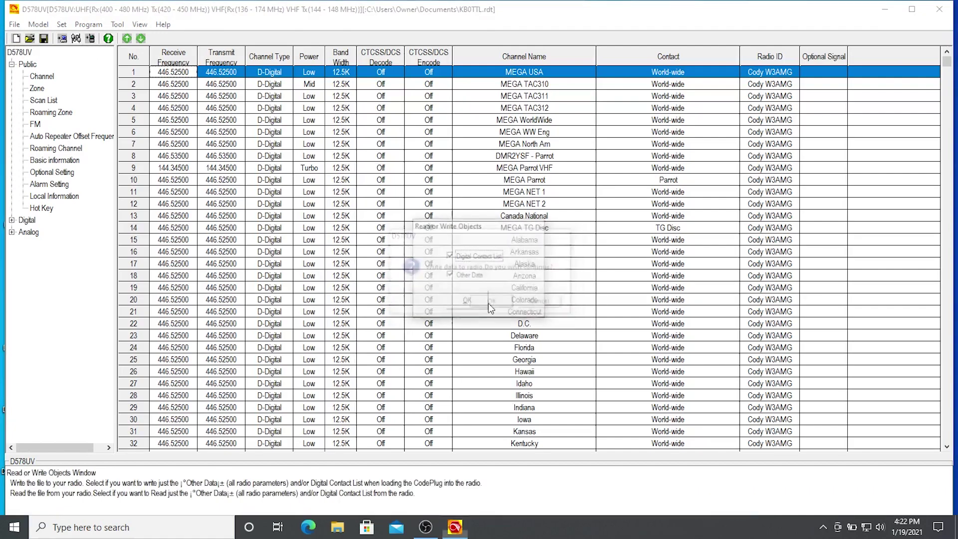
left_click(466, 301)
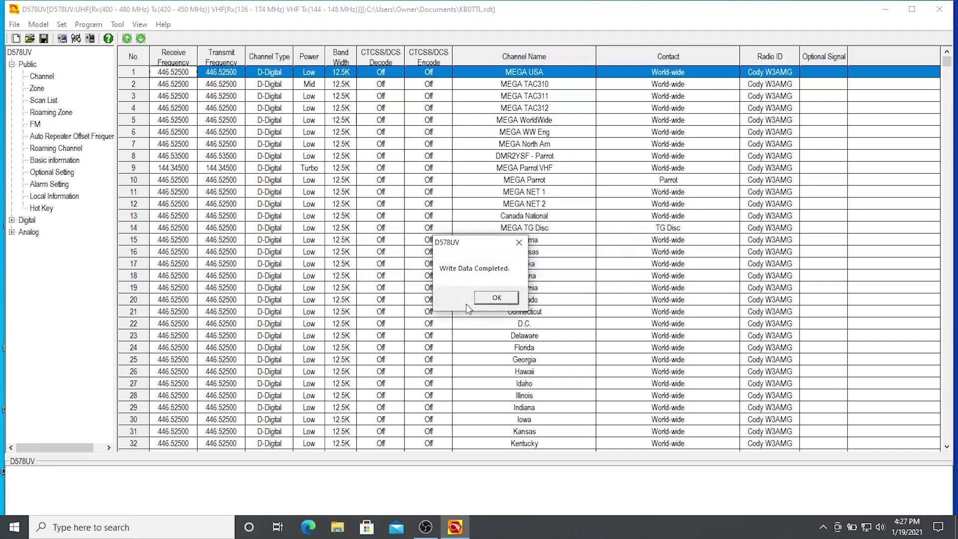
left_click(495, 299)
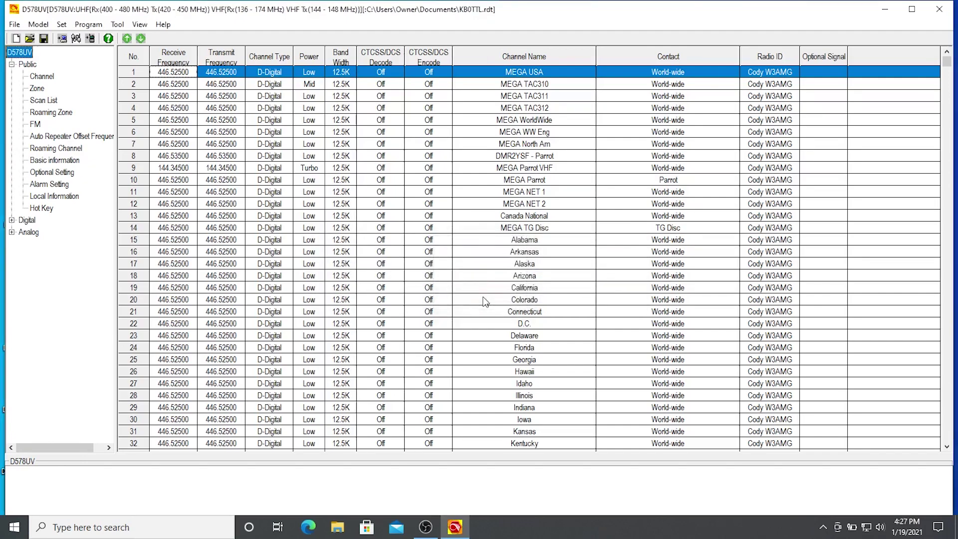